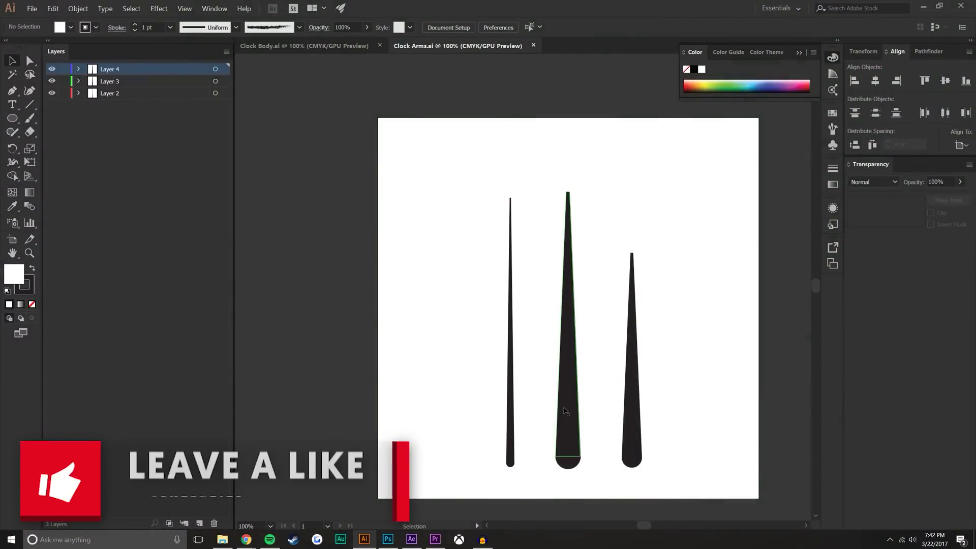
Review the Clock Body.ai artwork in Illustrator, then bring After Effects to the front
left_click(288, 46)
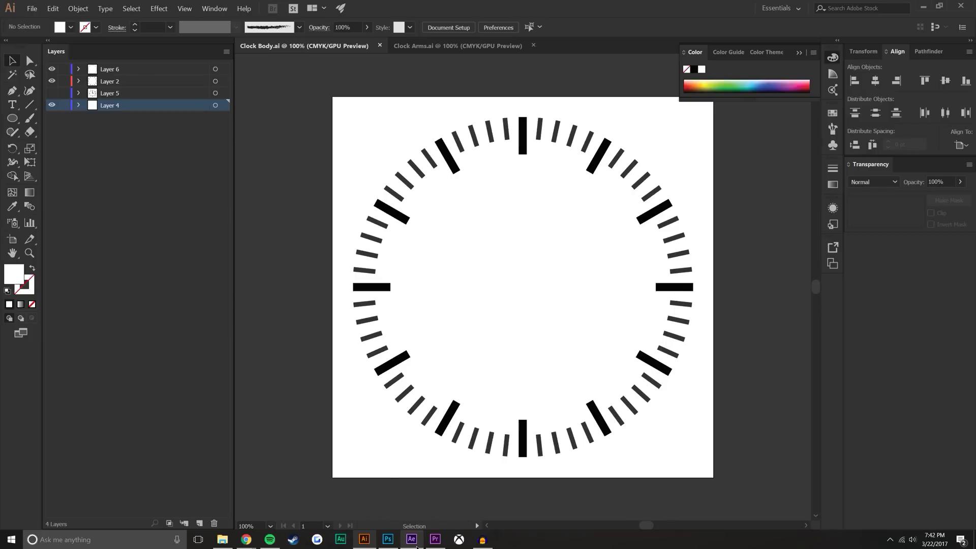
left_click(410, 540)
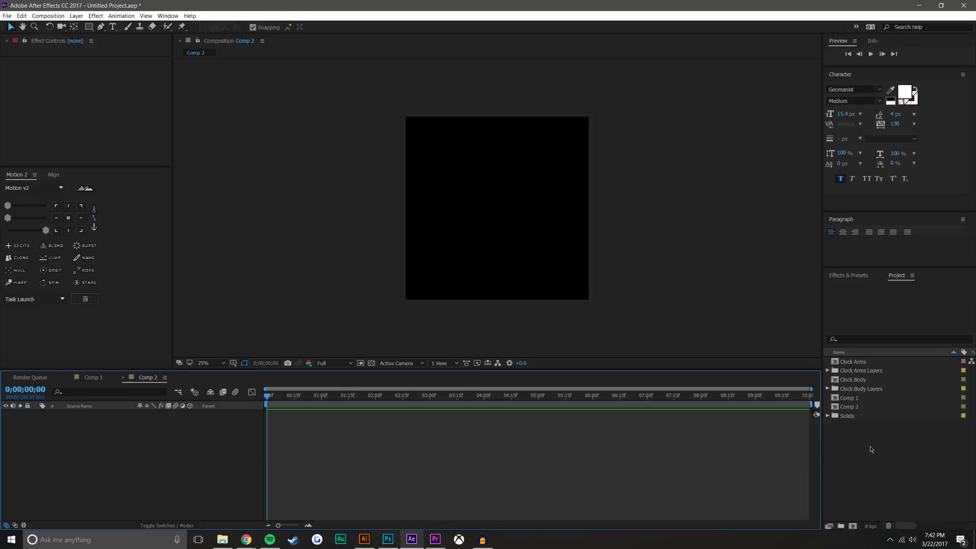
Delete the old project items from Comp 1 through Clock Arms
left_click(847, 407)
left_click_drag(855, 404, 848, 367)
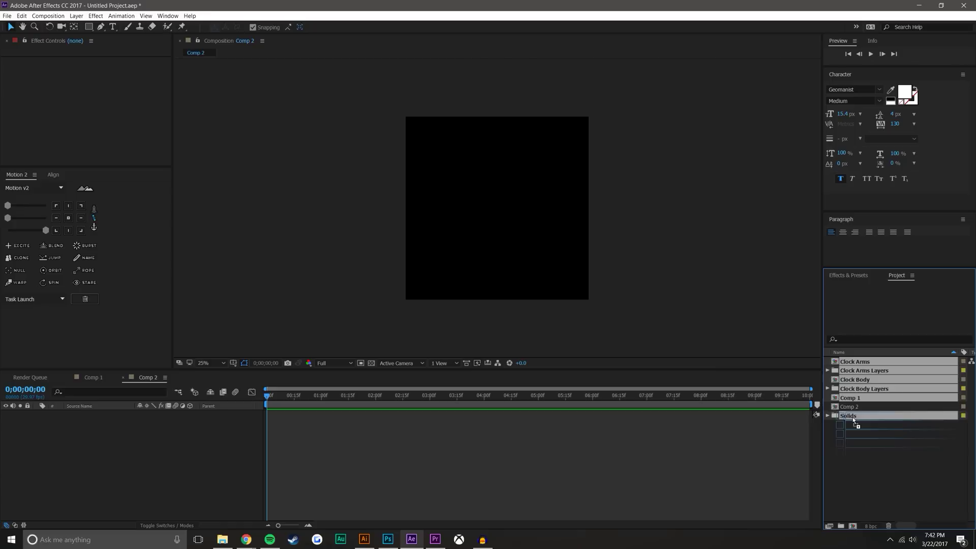
key("Delete")
Import Clock Arms.ai from File Explorer into the project as a Composition
left_click(223, 539)
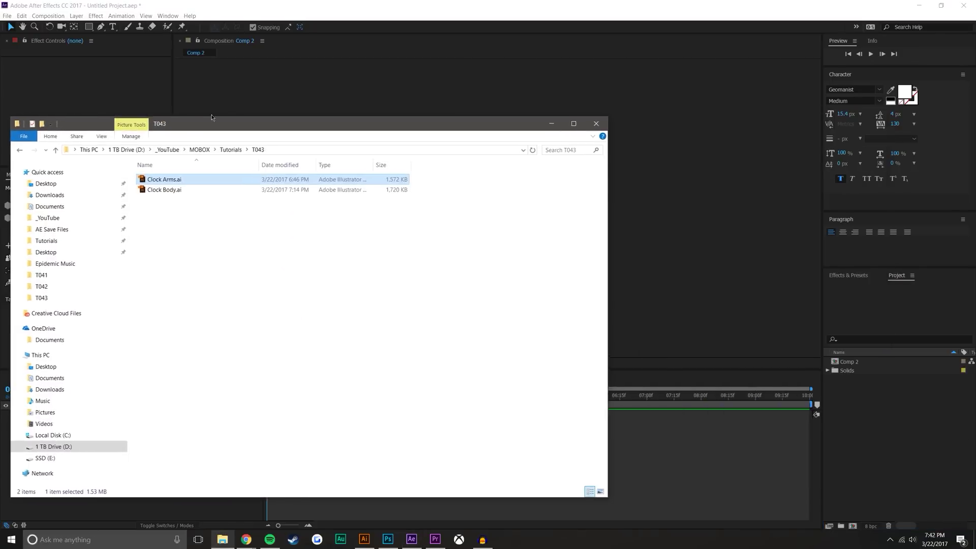
left_click_drag(322, 158, 354, 63)
left_click_drag(317, 122, 862, 431)
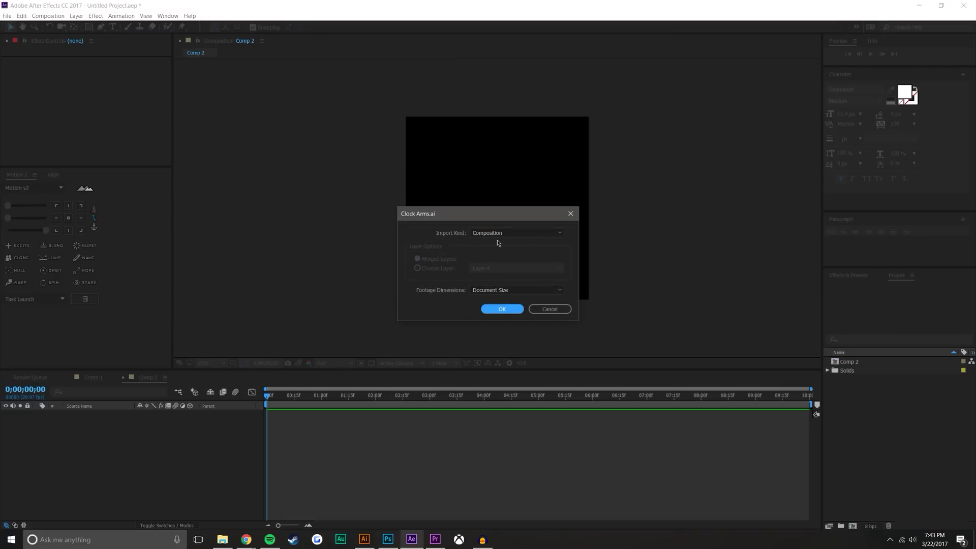
left_click(518, 234)
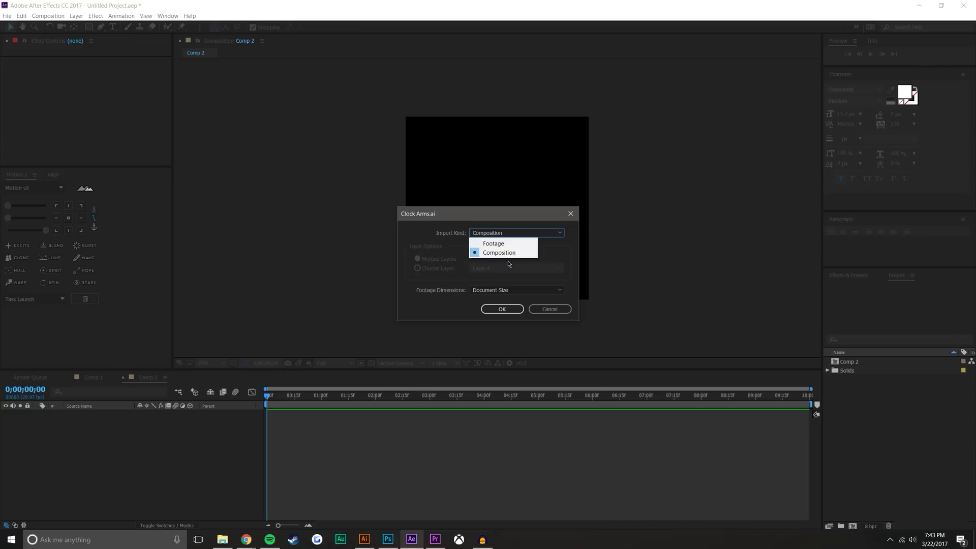
left_click(500, 310)
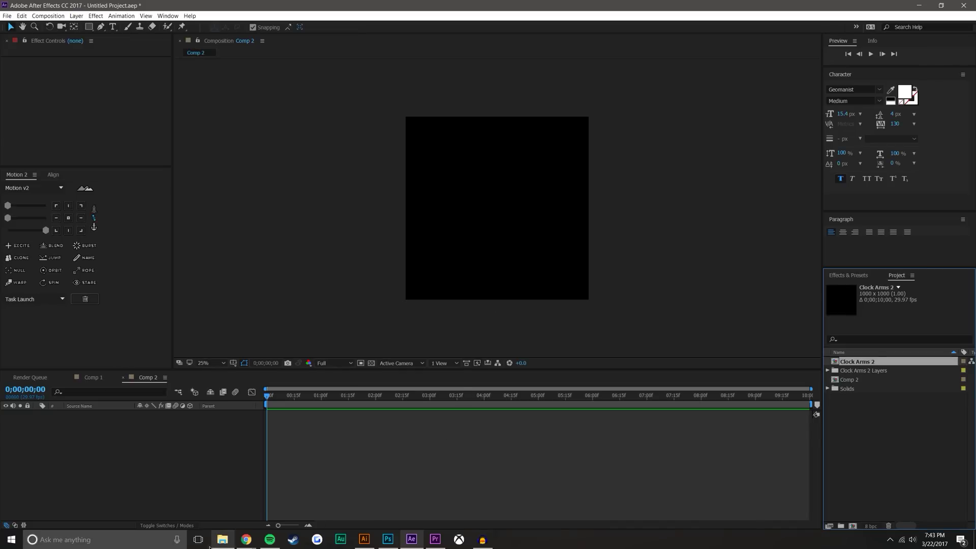
Import Clock Body.ai from File Explorer into the project as a Composition
left_click(199, 540)
left_click(204, 540)
left_click(223, 539)
left_click(318, 129)
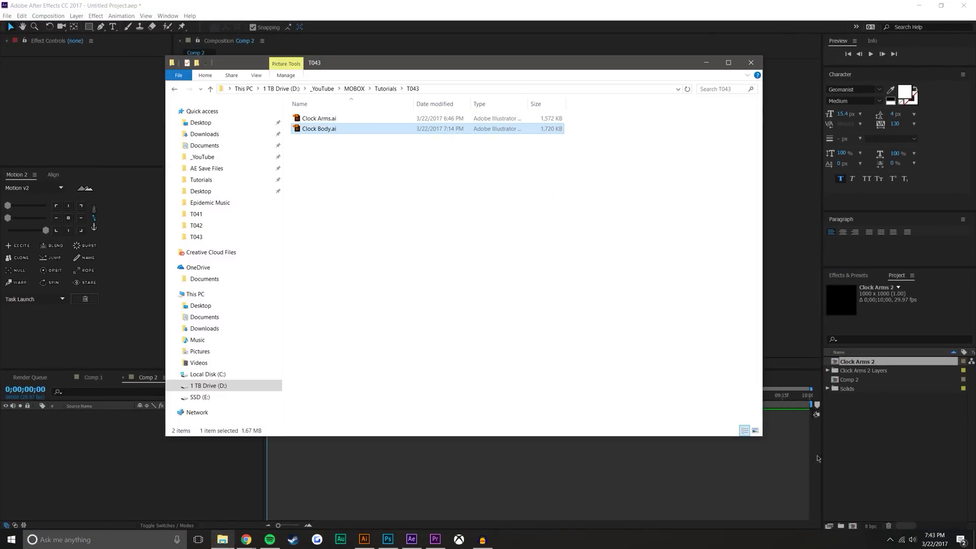
left_click(872, 448)
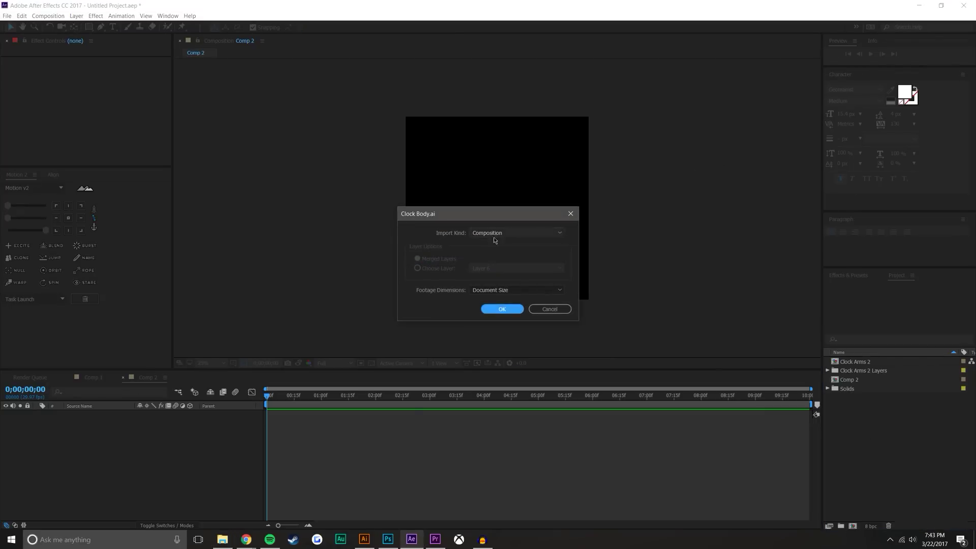
left_click(506, 310)
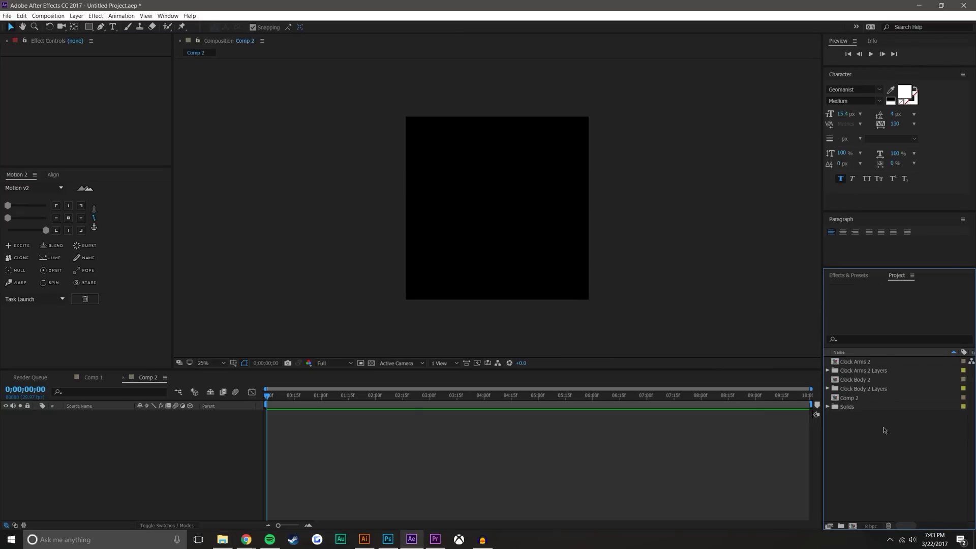
Open Clock Arms 2 with transparency shown and view the hands at 100%
double_click(858, 363)
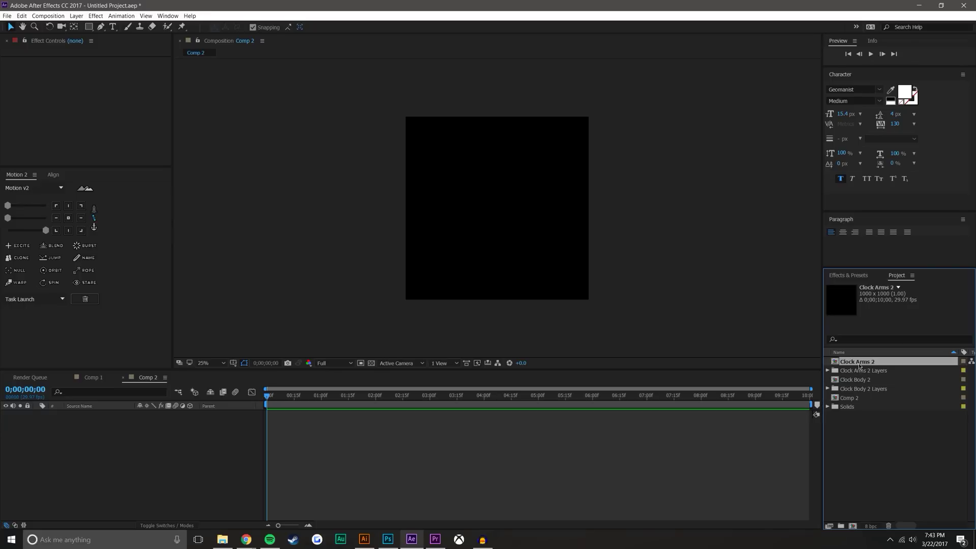
left_click(370, 364)
scroll(498, 311, "up", 2)
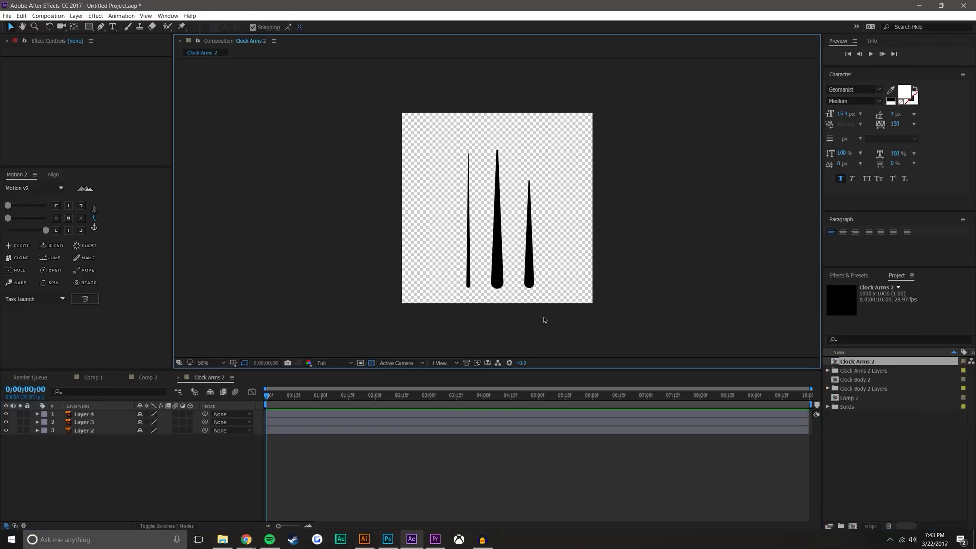
scroll(546, 320, "up", 2)
left_click(490, 284)
scroll(489, 287, "down", 2)
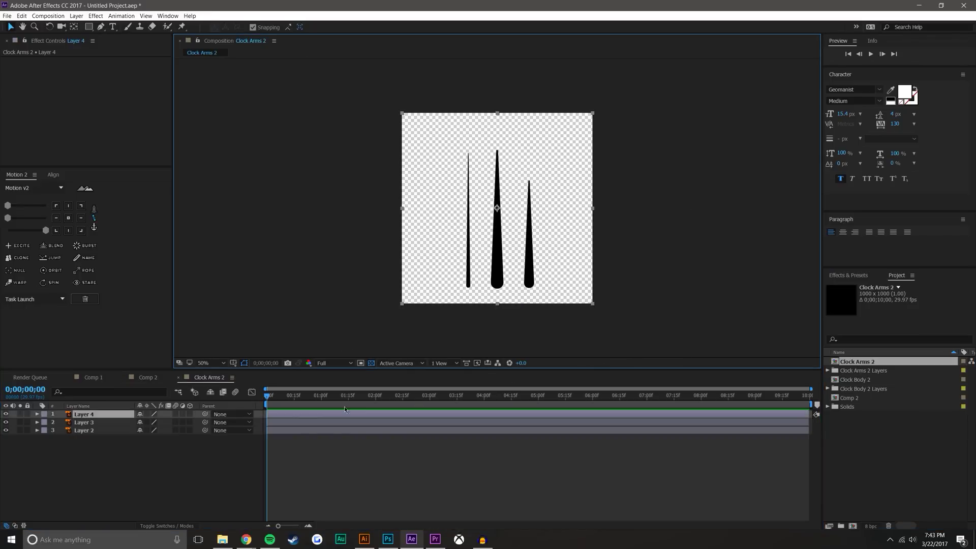
left_click_drag(355, 370, 356, 405)
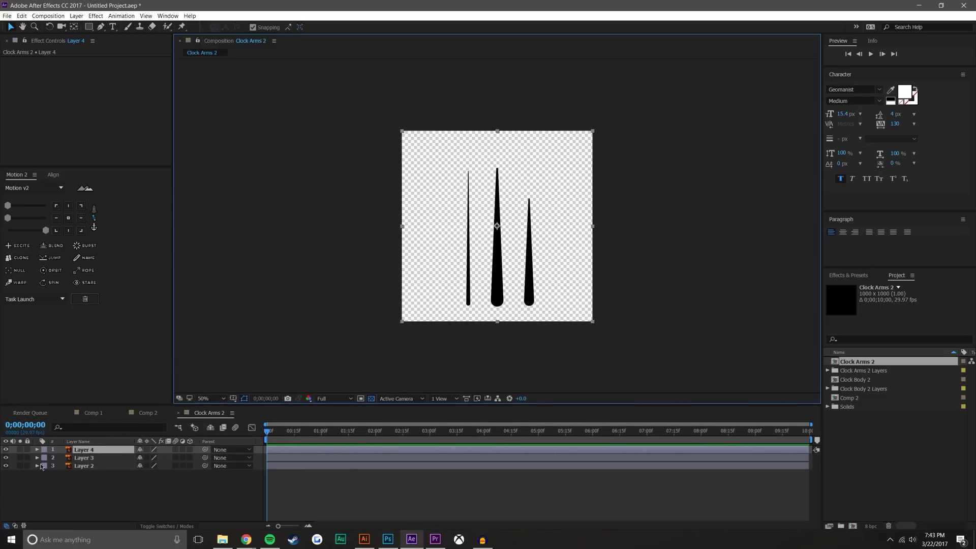
key("period")
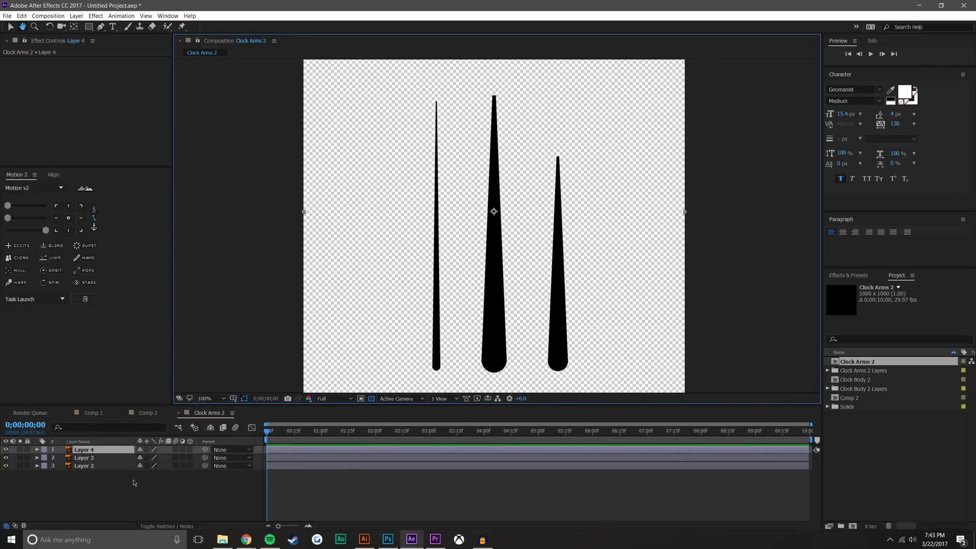
Convert the three hand layers into shape layers with Create Shapes from Vector Layer
left_click(107, 454)
left_click(106, 450)
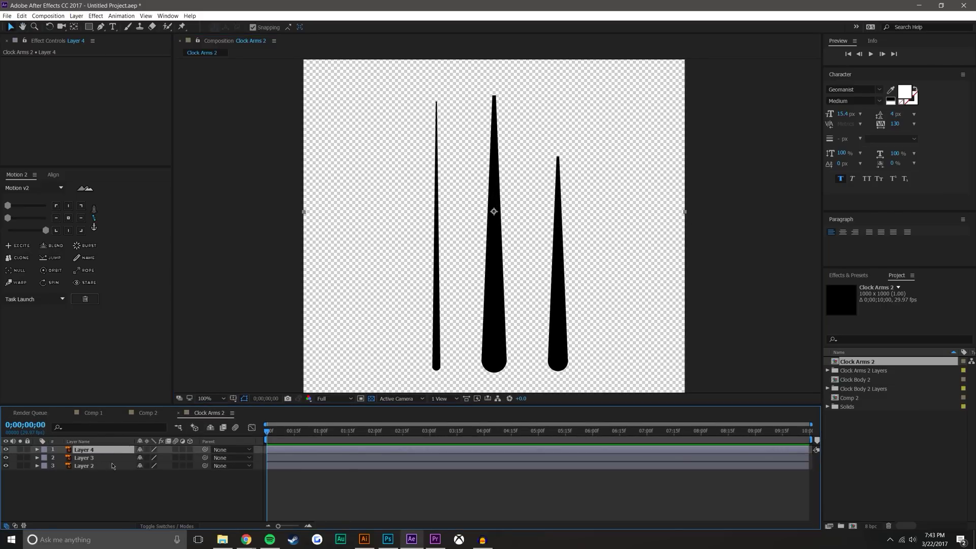
left_click(95, 466, "shift")
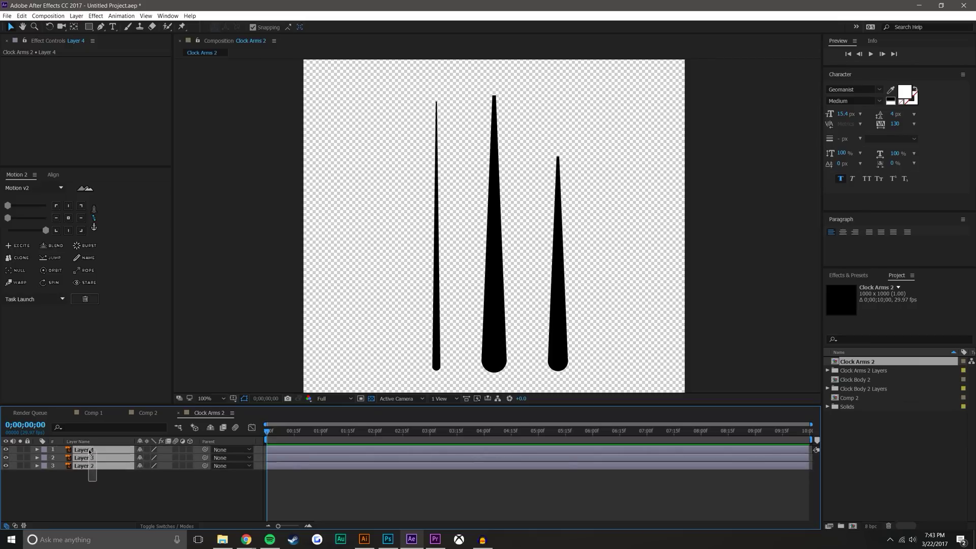
right_click(88, 451)
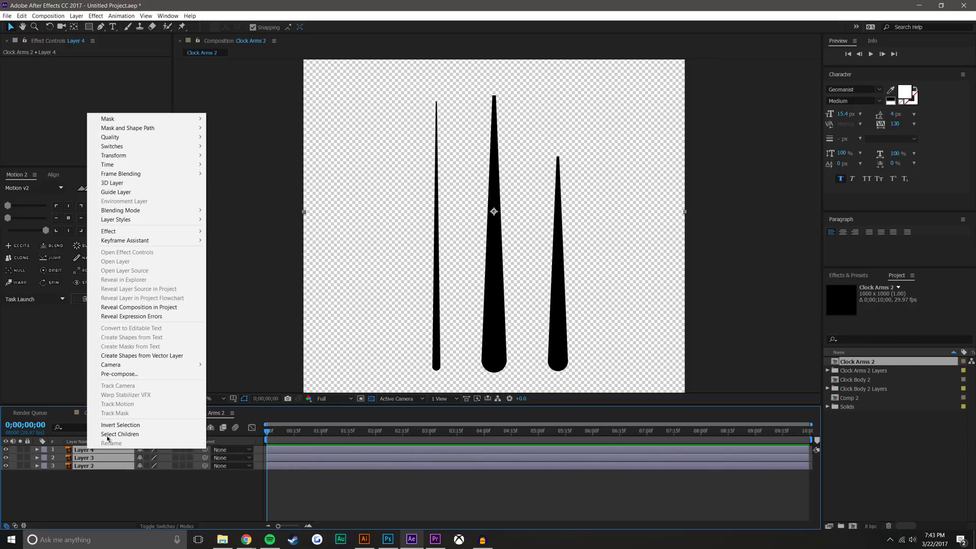
left_click(175, 356)
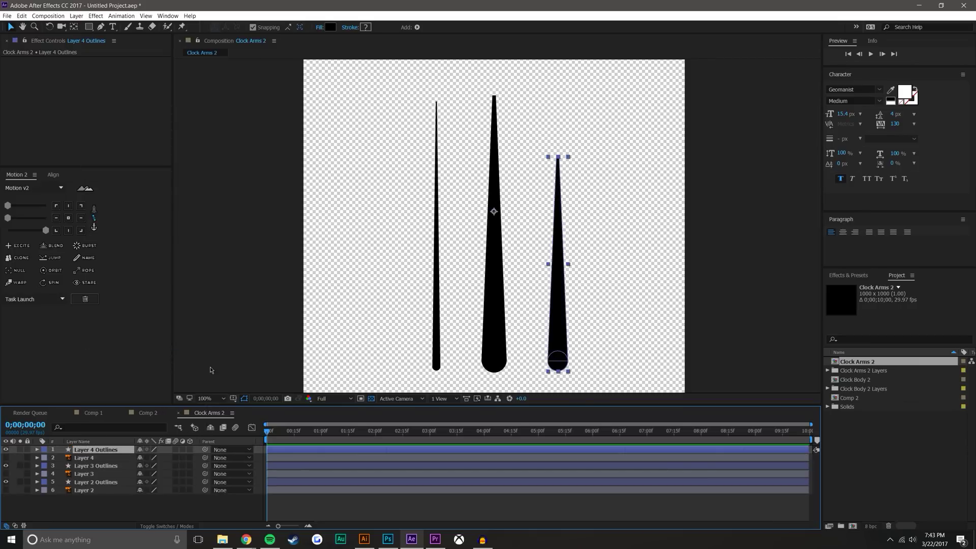
Select the three Outlines layers and paste them into Comp 2
left_click(99, 508)
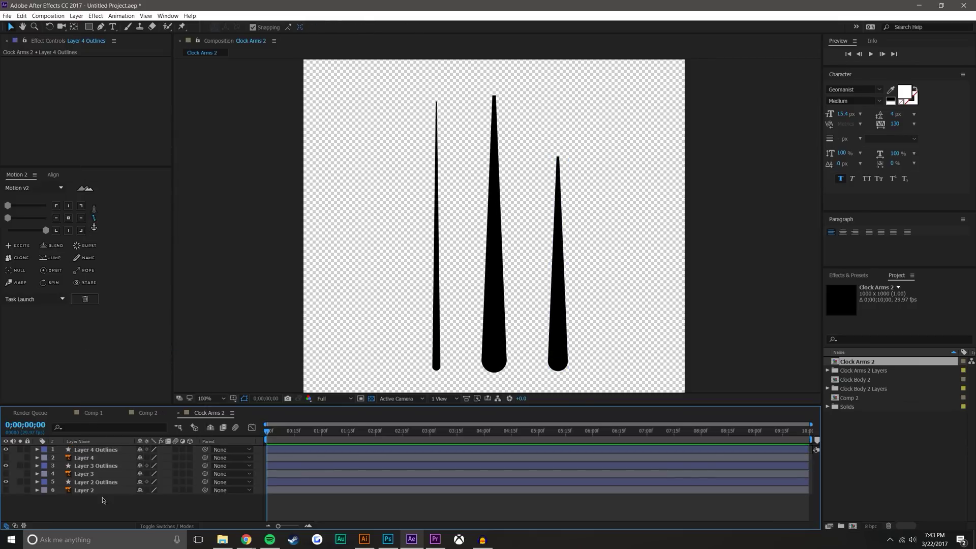
key("ctrl+a")
left_click(84, 425)
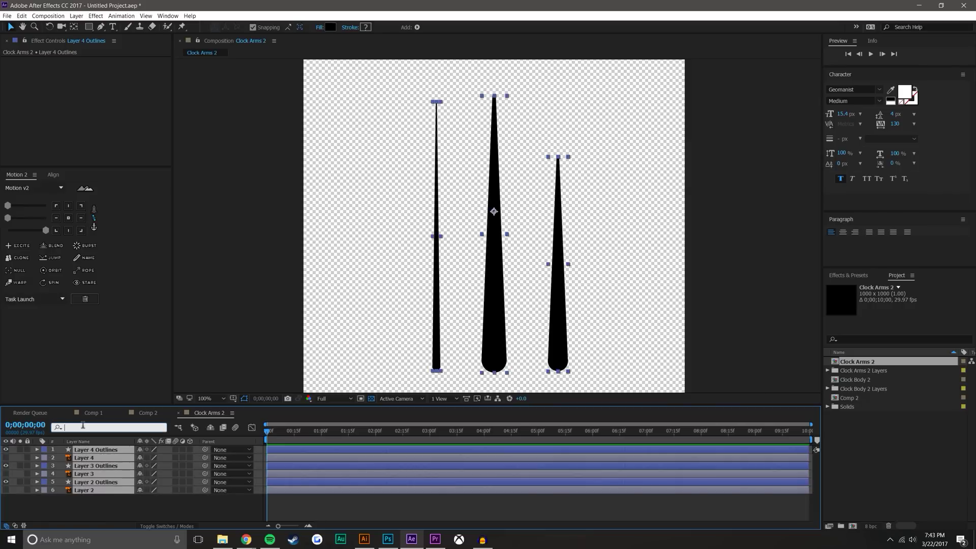
type("out")
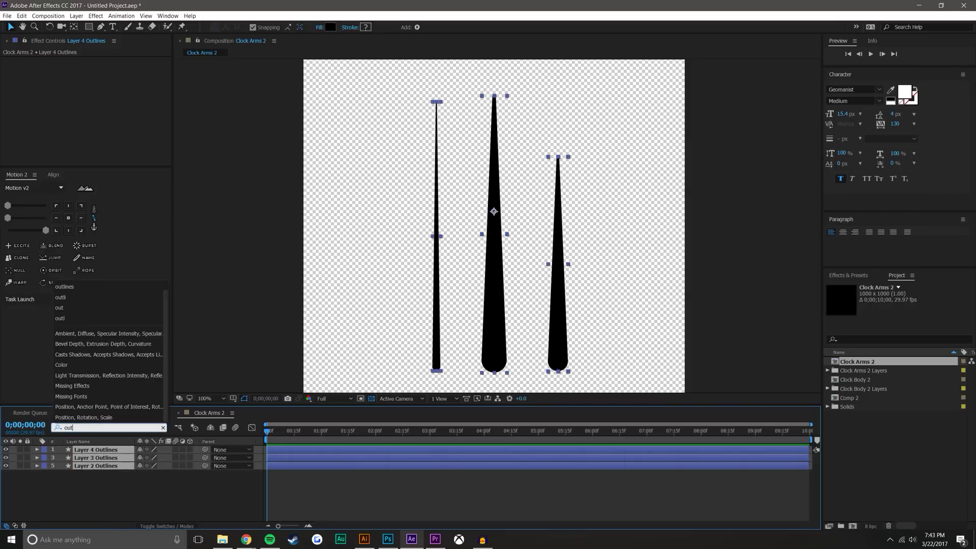
left_click(83, 525)
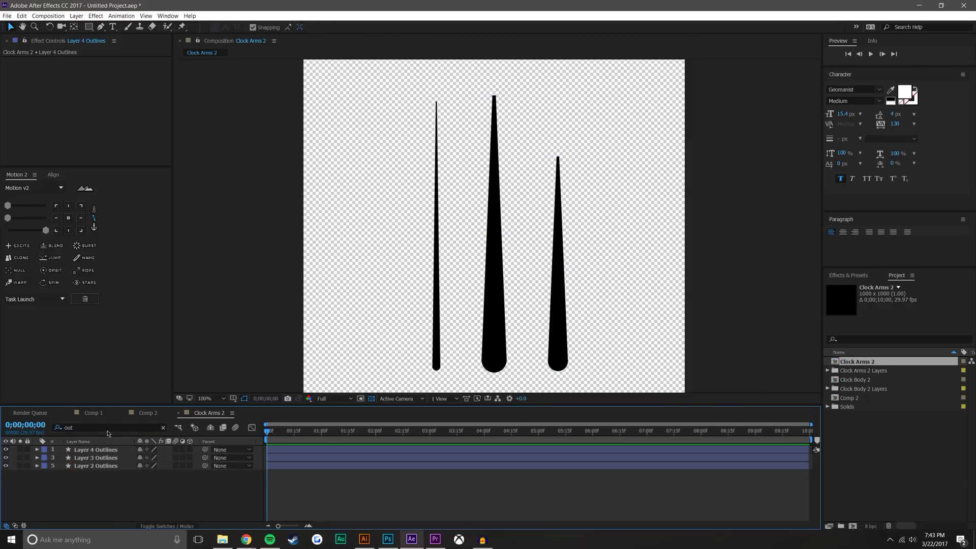
left_click(103, 451)
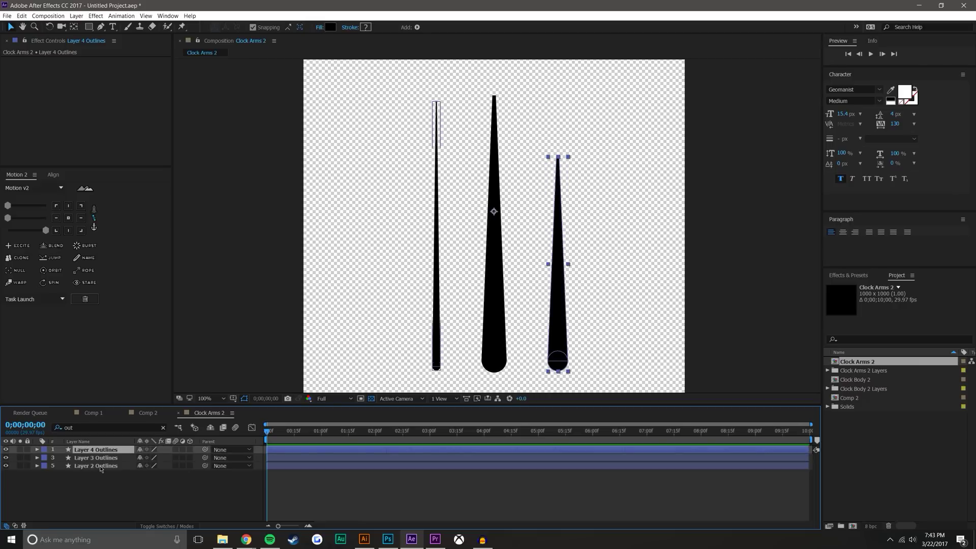
left_click(127, 466, "shift")
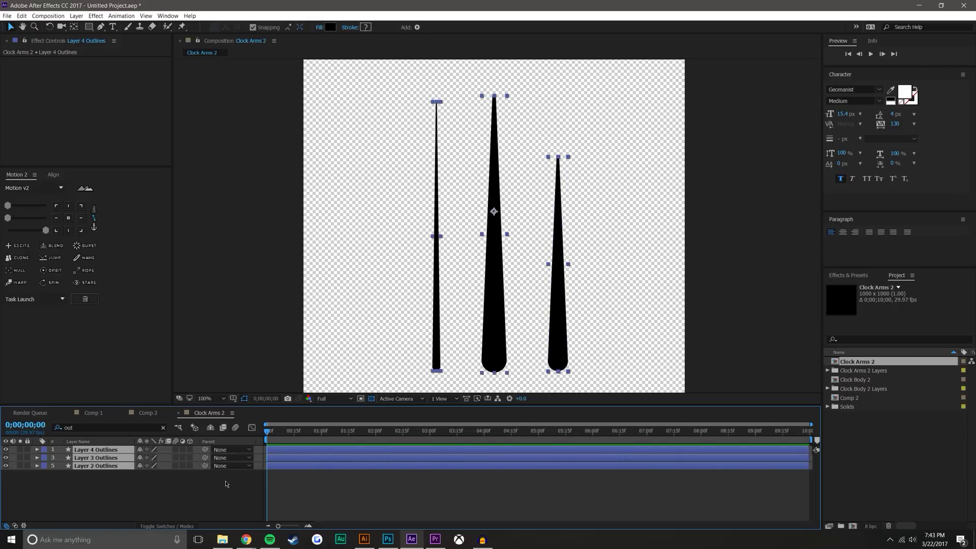
left_click(146, 413)
key("ctrl+v")
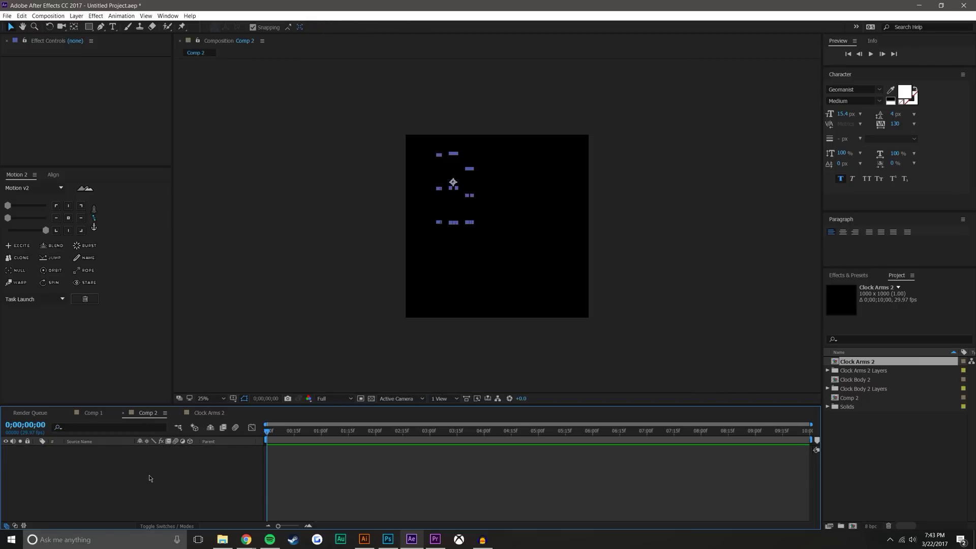
Rename the thin hand, Layer 2 Outlines, to Sec
left_click(372, 399)
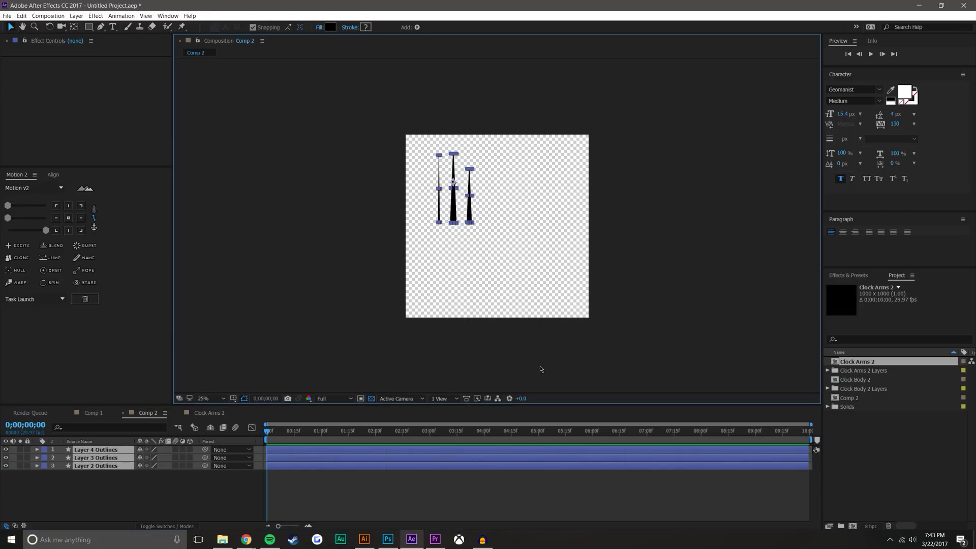
left_click(541, 367)
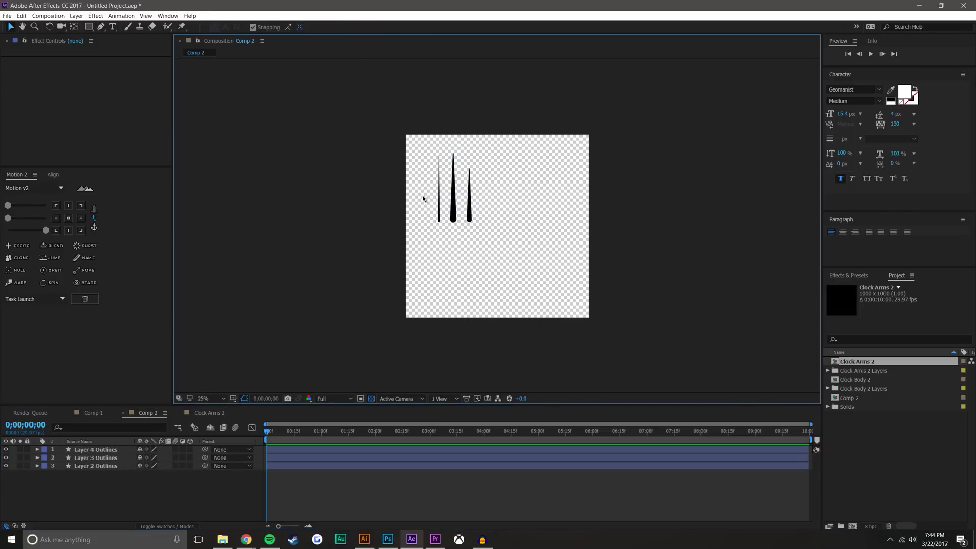
key("period")
left_click(381, 201)
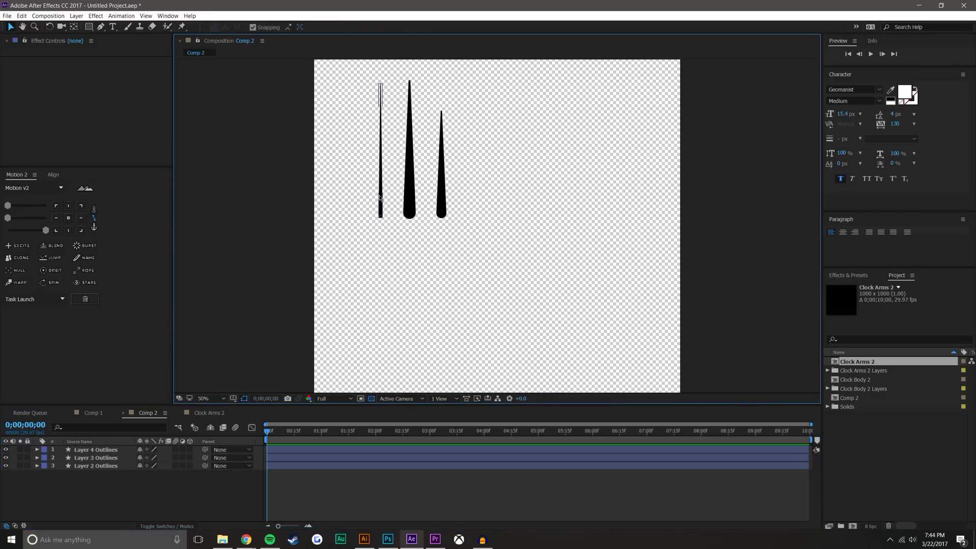
right_click(97, 470)
left_click(120, 458)
type("Sec")
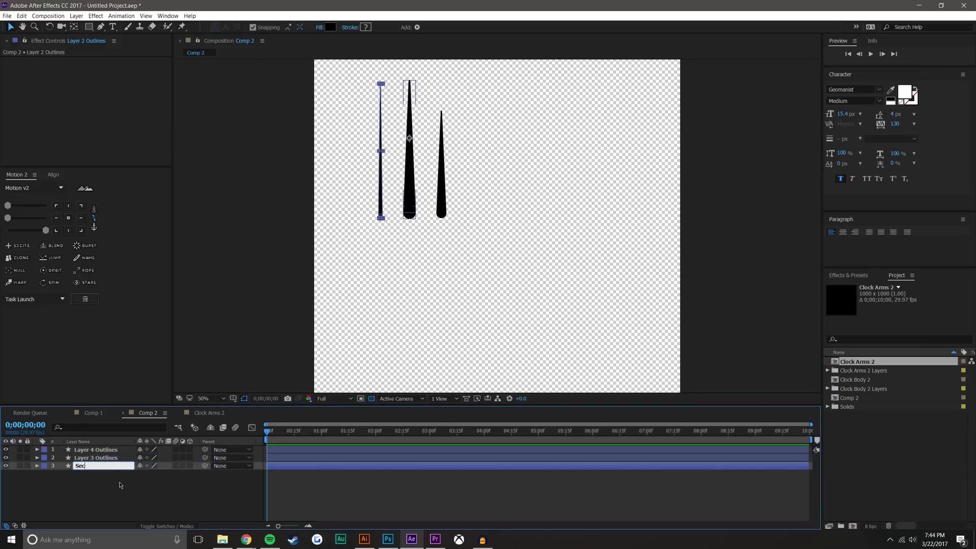
key("Return")
Rename the middle hand layer Min and the top hand layer Hour
left_click(115, 458)
right_click(115, 460)
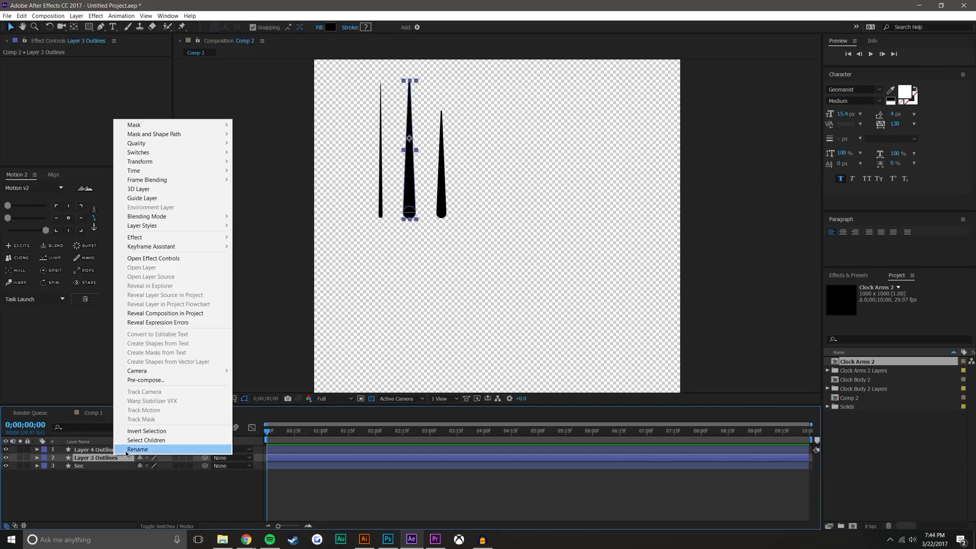
left_click(127, 454)
type("ami")
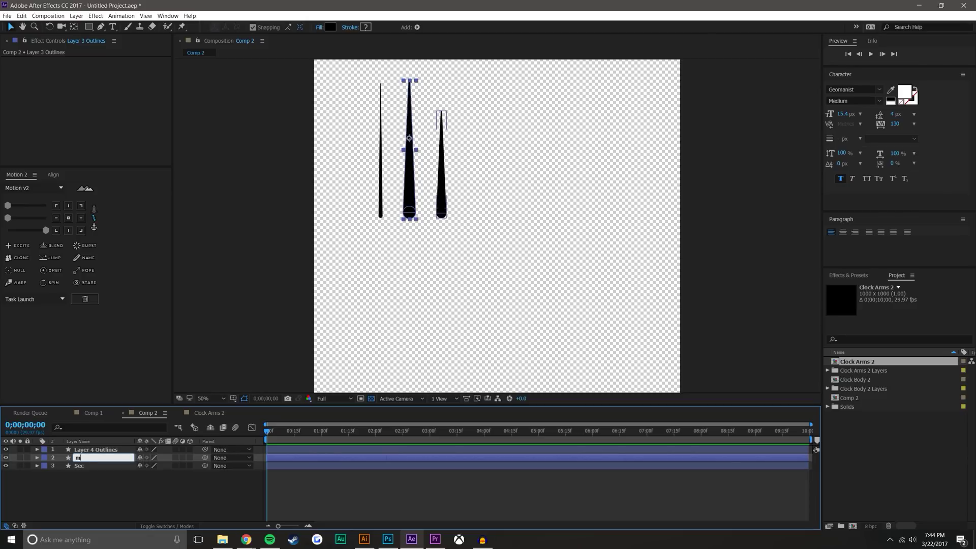
right_click(119, 452)
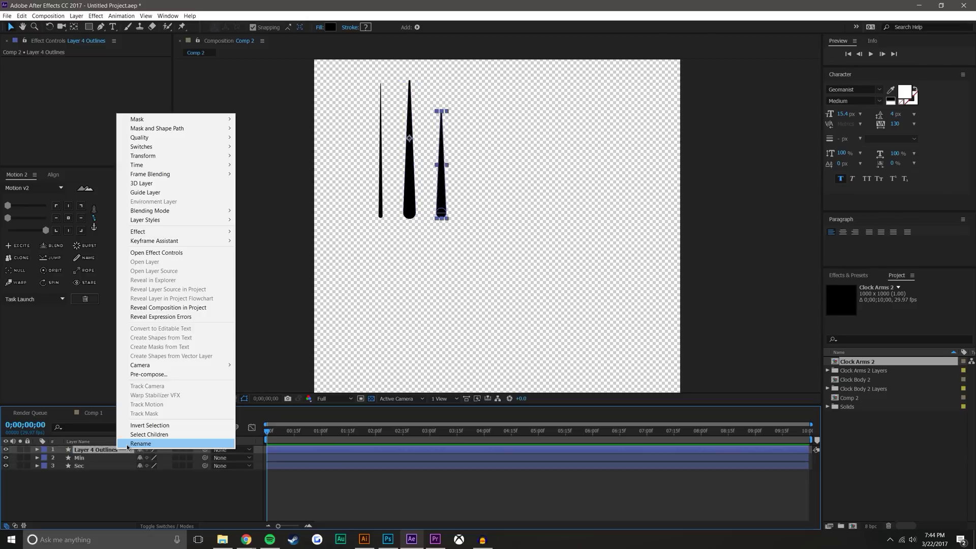
left_click(127, 446)
type("Hour")
key("Return")
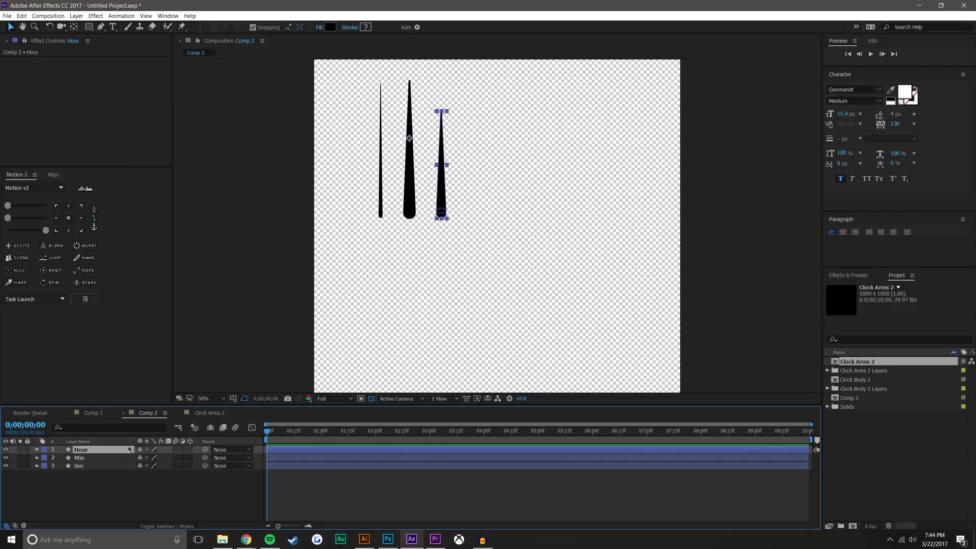
left_click(919, 451)
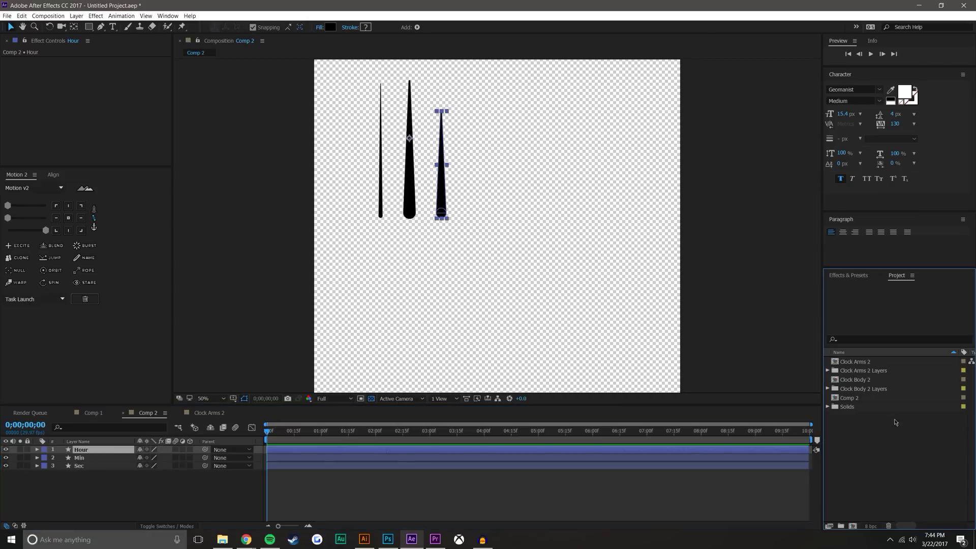
Open Clock Body 2 and delete Layer 5
double_click(862, 382)
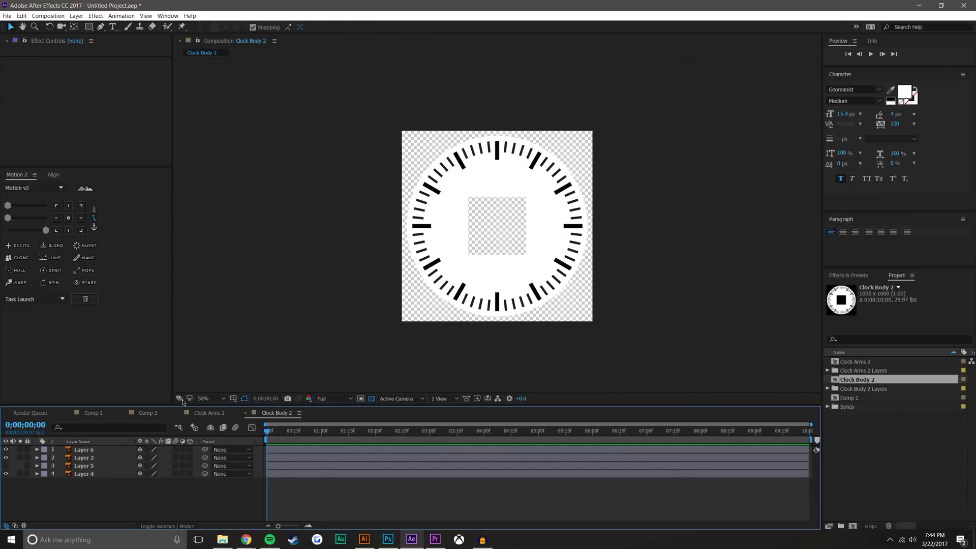
left_click(92, 467)
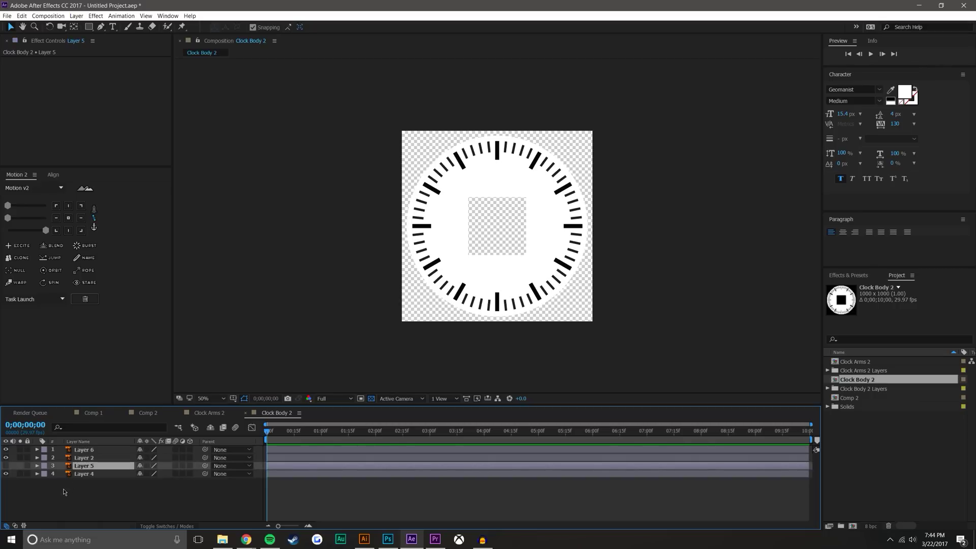
key("Delete")
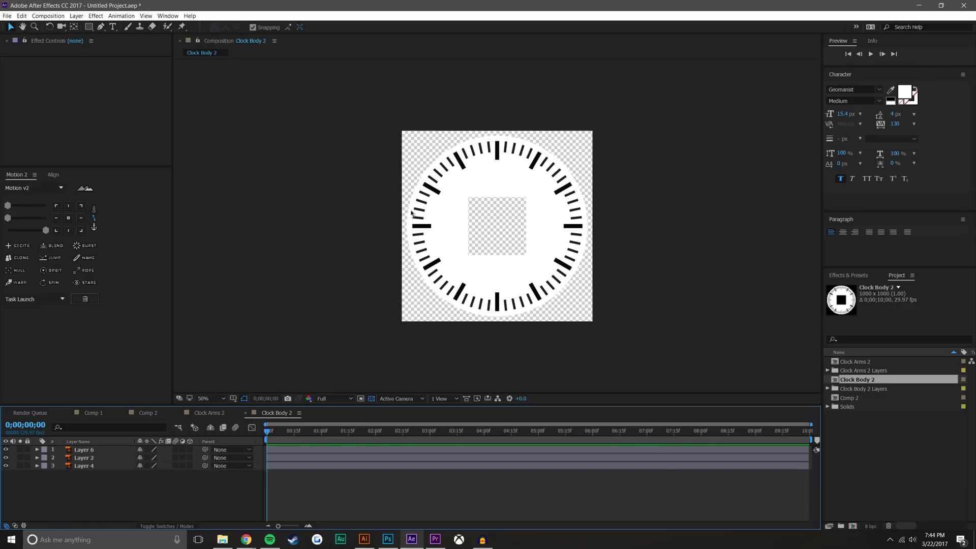
key("slash")
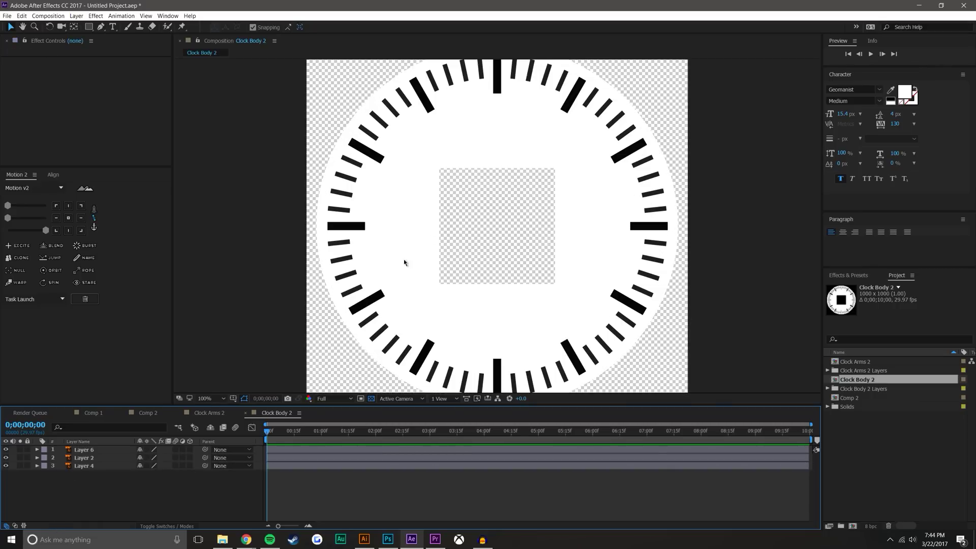
Convert the white clock face Layer 4 to a shape layer, delete the original, and select all three layers
left_click(87, 466)
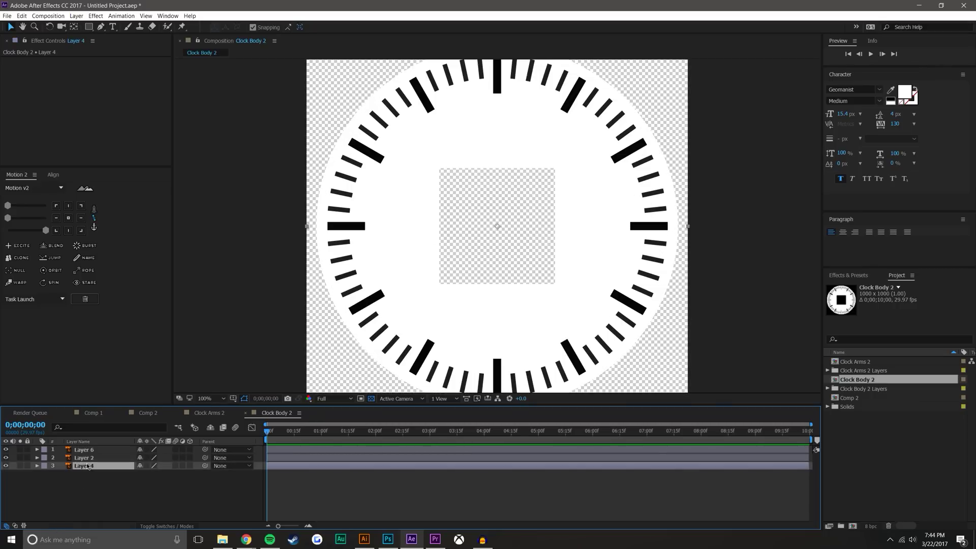
left_click(6, 466)
left_click(6, 466)
right_click(87, 467)
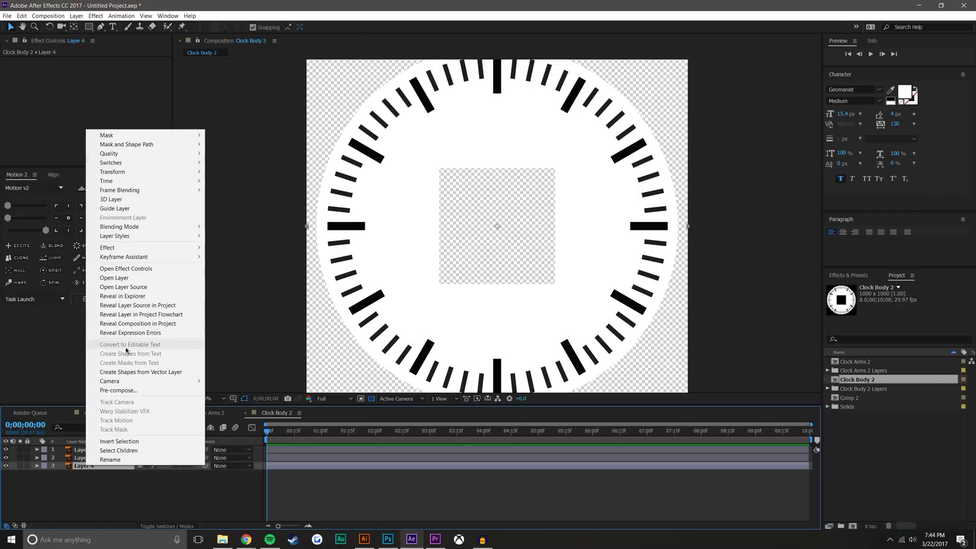
left_click(130, 372)
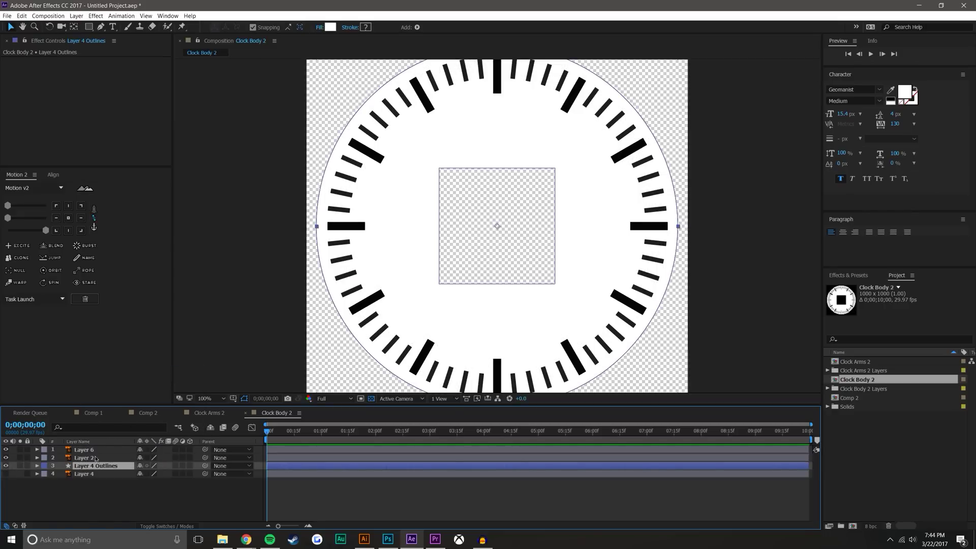
key("Delete")
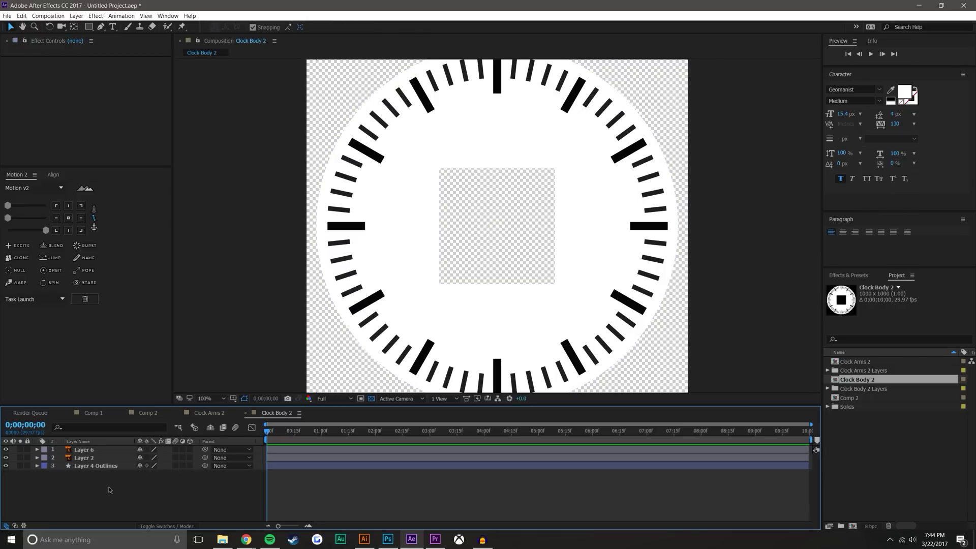
left_click(98, 451)
left_click(97, 466, "shift")
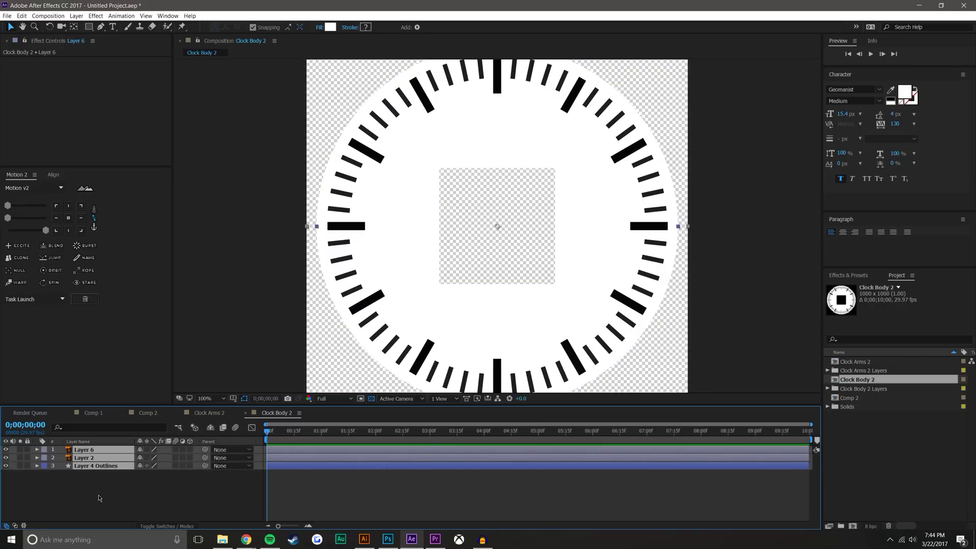
Paste the three clock-body layers into Comp 2
left_click(147, 414)
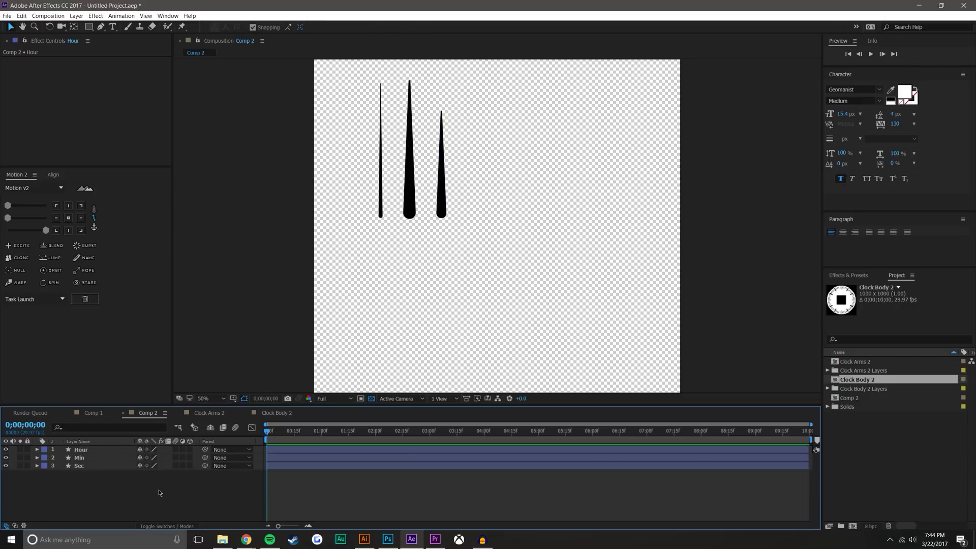
key("ctrl+v")
left_click(533, 181)
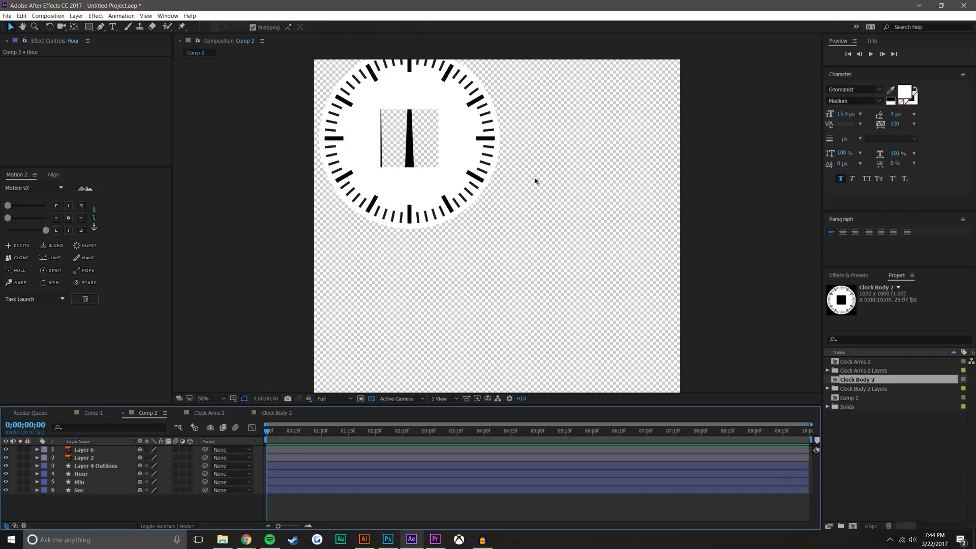
scroll(524, 183, "down", 2)
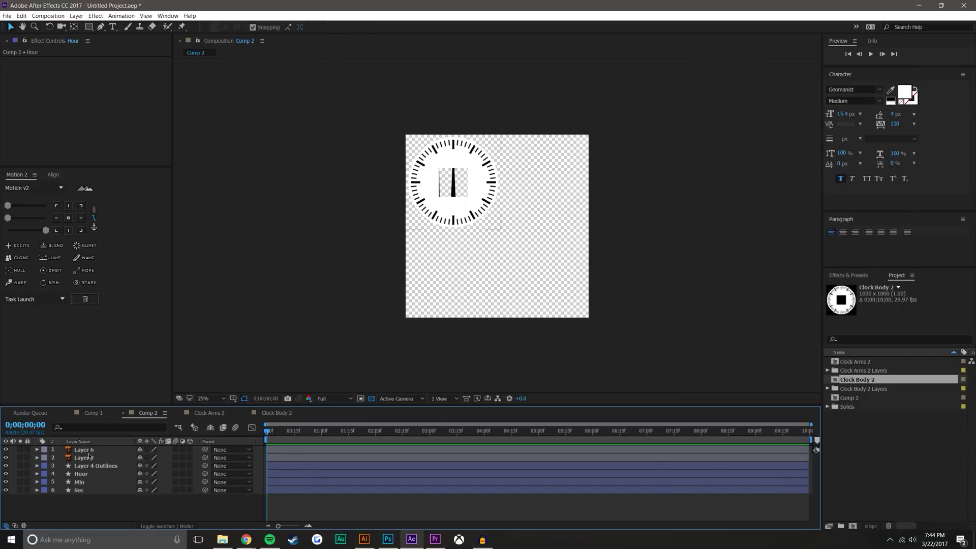
left_click(82, 473)
left_click(94, 466)
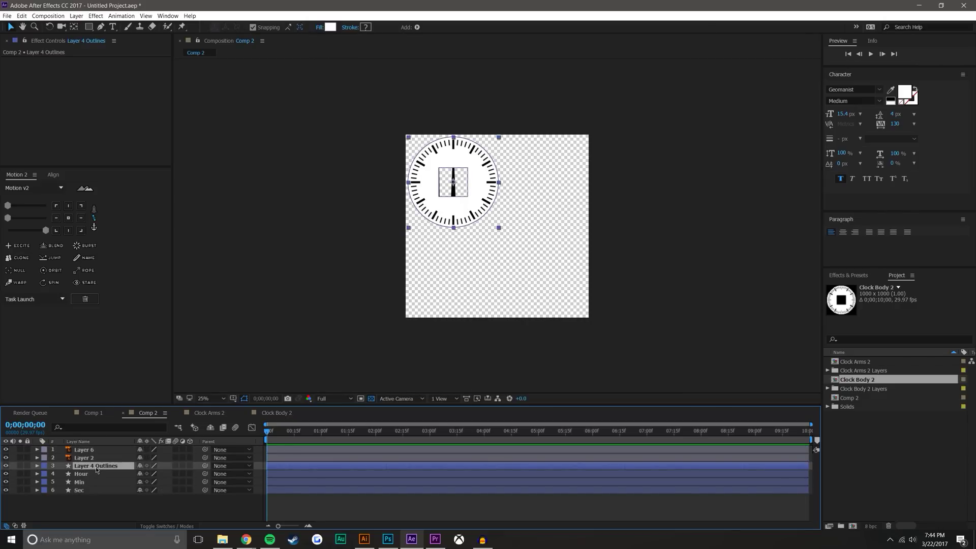
Rename Layer 4 Outlines to C BG
right_click(96, 470)
key("Escape")
key("Return")
type("B")
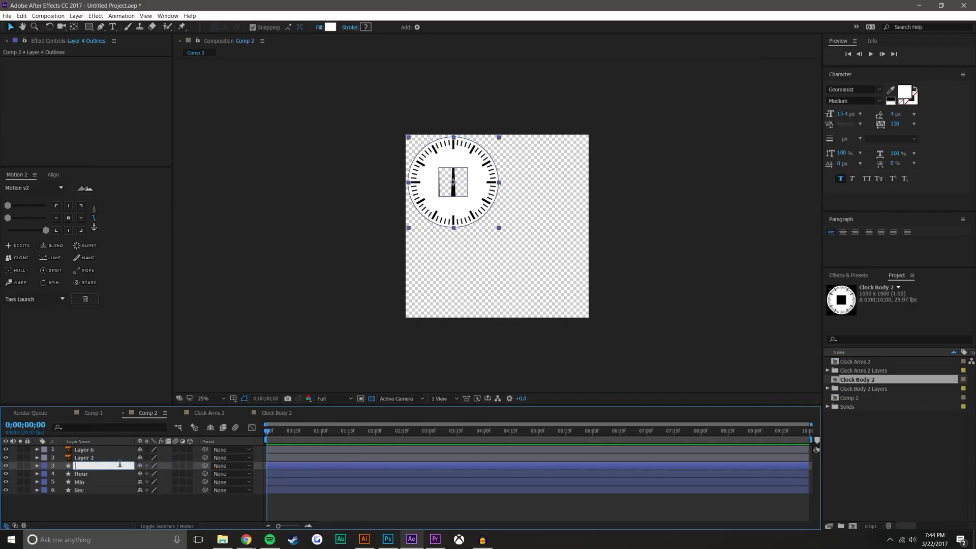
type("G")
left_click(98, 459)
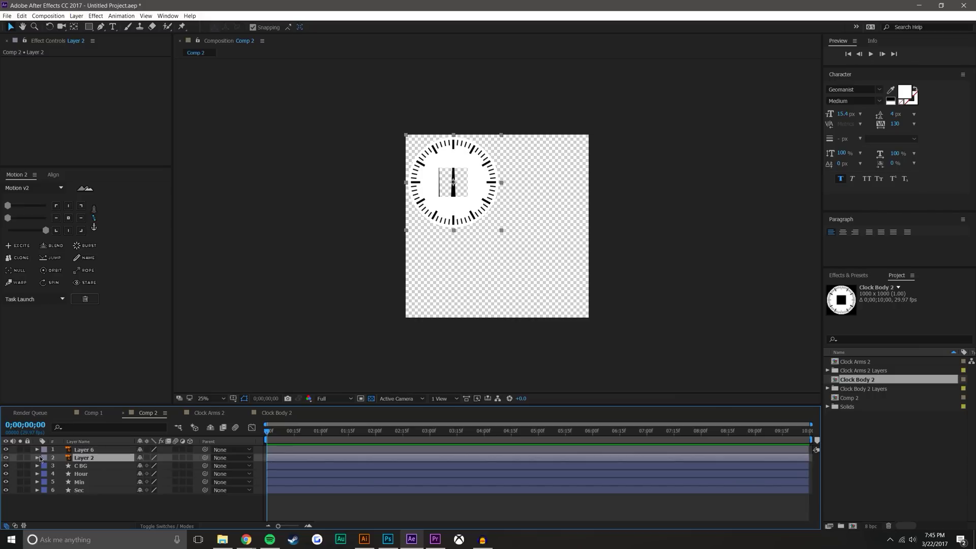
Rename Layer 2 to C Hour
right_click(84, 460)
left_click(103, 459)
type("C")
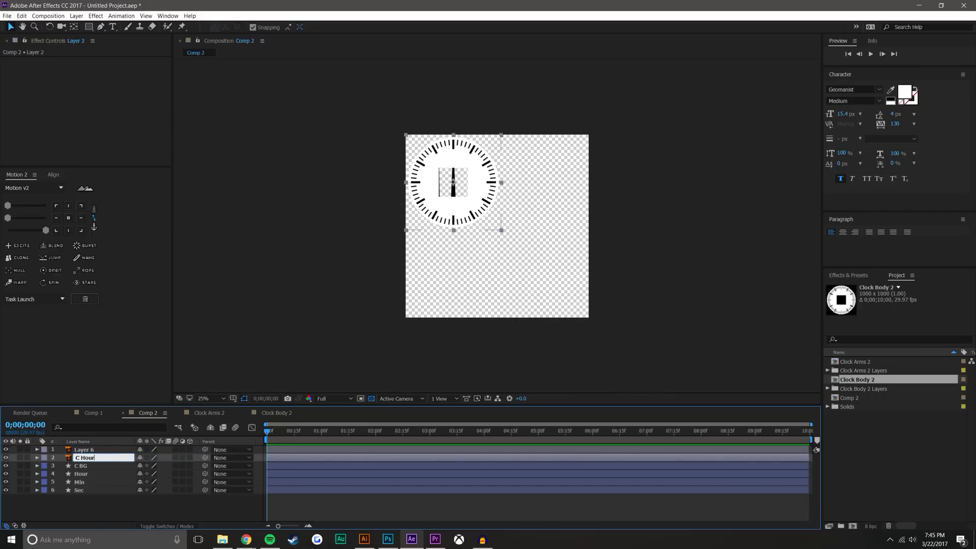
type(" Hour")
key("Return")
Rename Layer 6 to C Min and return the view to 50%
left_click(89, 442)
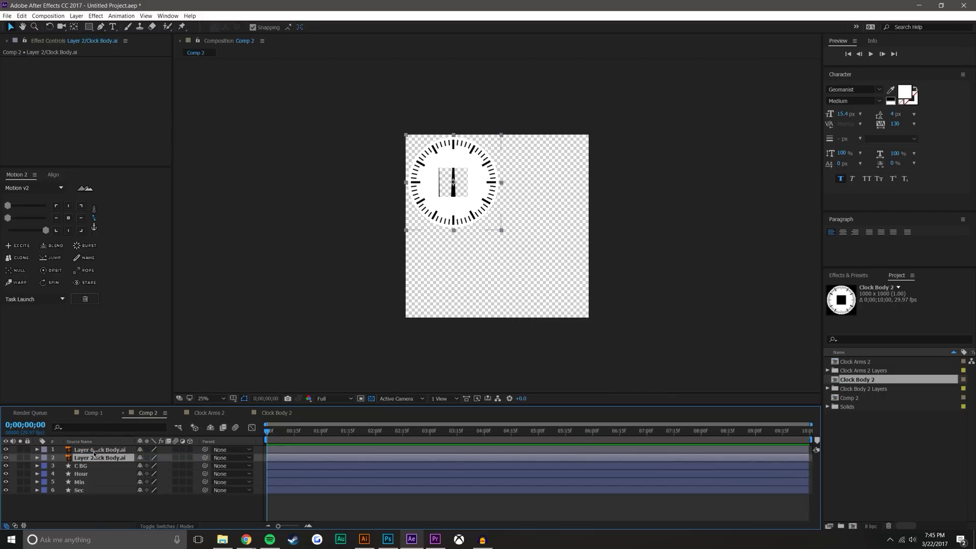
left_click(96, 440)
right_click(86, 450)
left_click(109, 453)
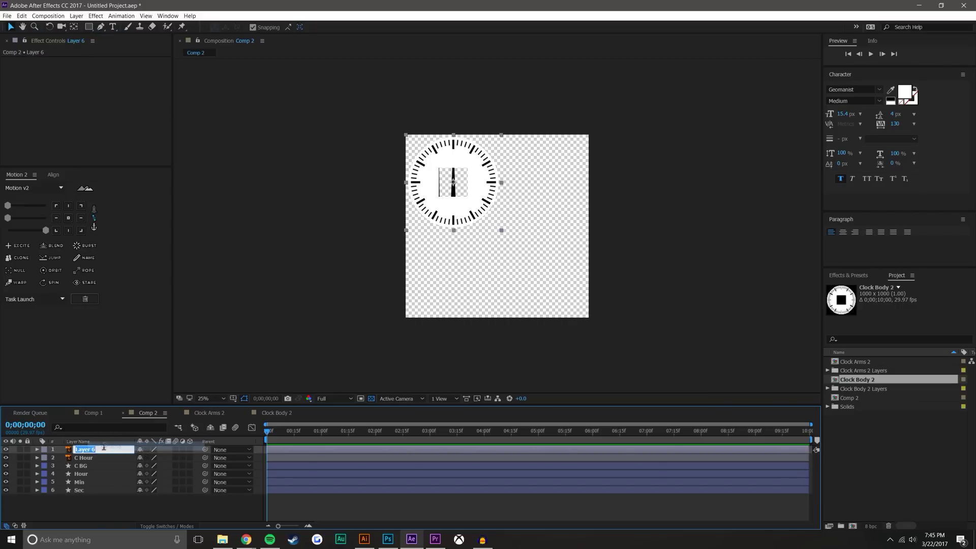
type("C Min")
key("Return")
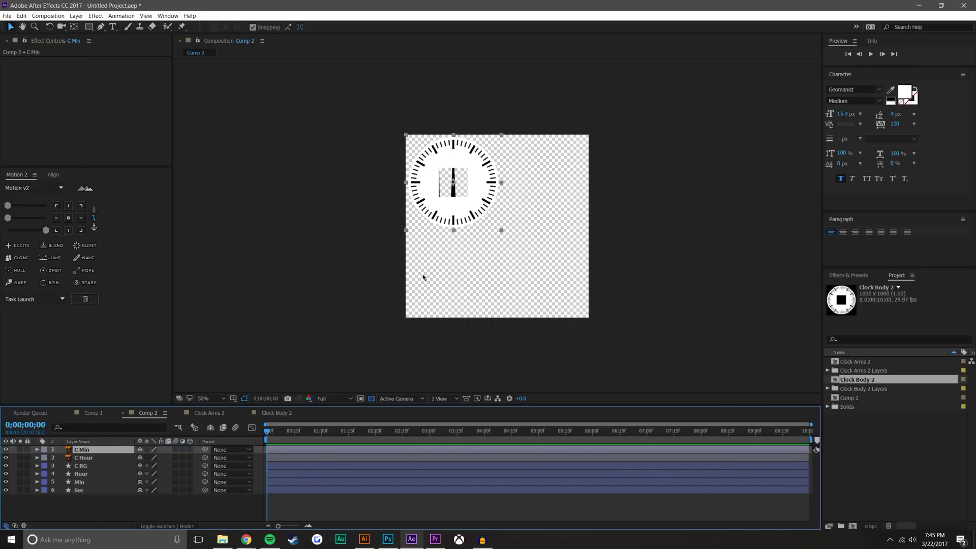
key("period")
Centre the C Min, C Hour and C BG clock body in Comp 2, then begin adding a new layer
left_click(92, 467, "shift")
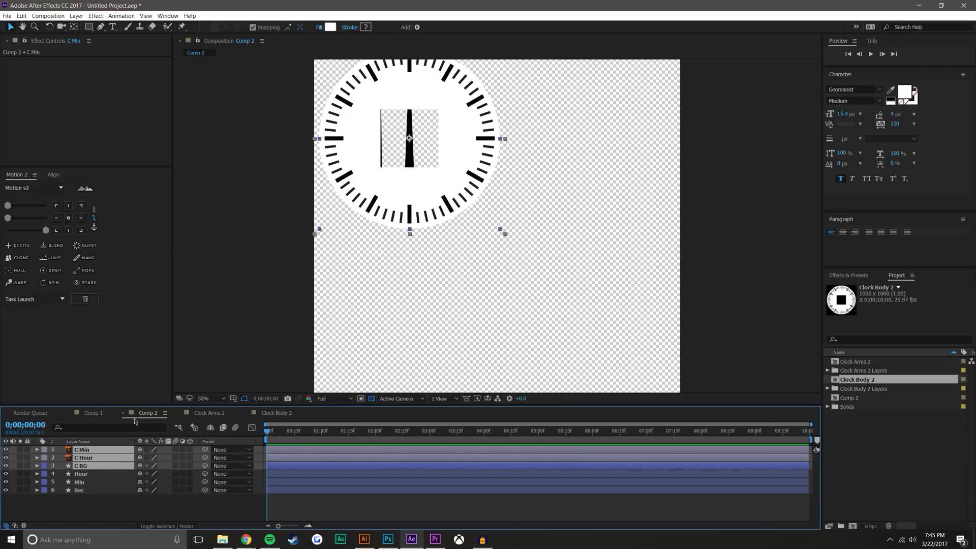
left_click(53, 174)
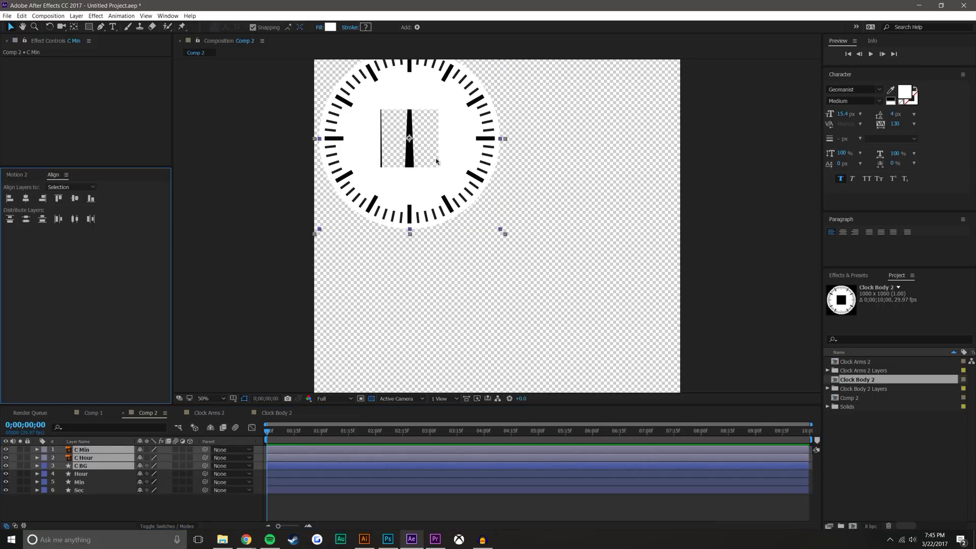
left_click_drag(410, 138, 501, 243)
left_click(288, 167)
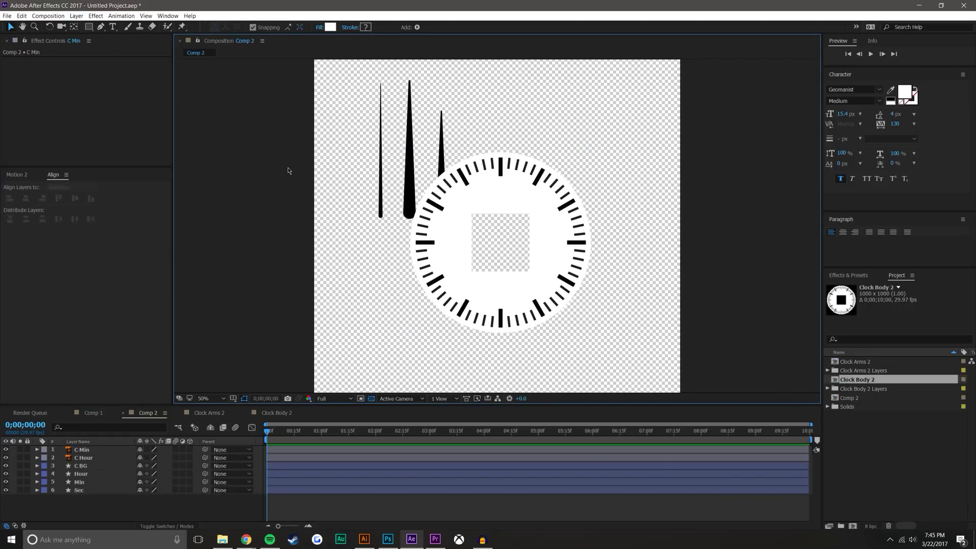
left_click(76, 15)
Add a 1920×1920 White Solid 2, send it to the bottom, and lock it
mouse_move(213, 26)
left_click(278, 43)
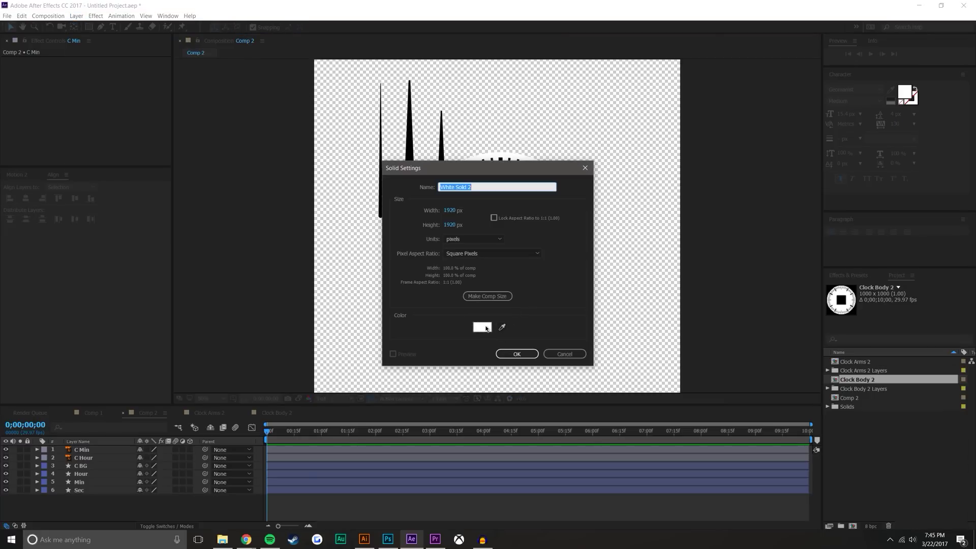
left_click(515, 354)
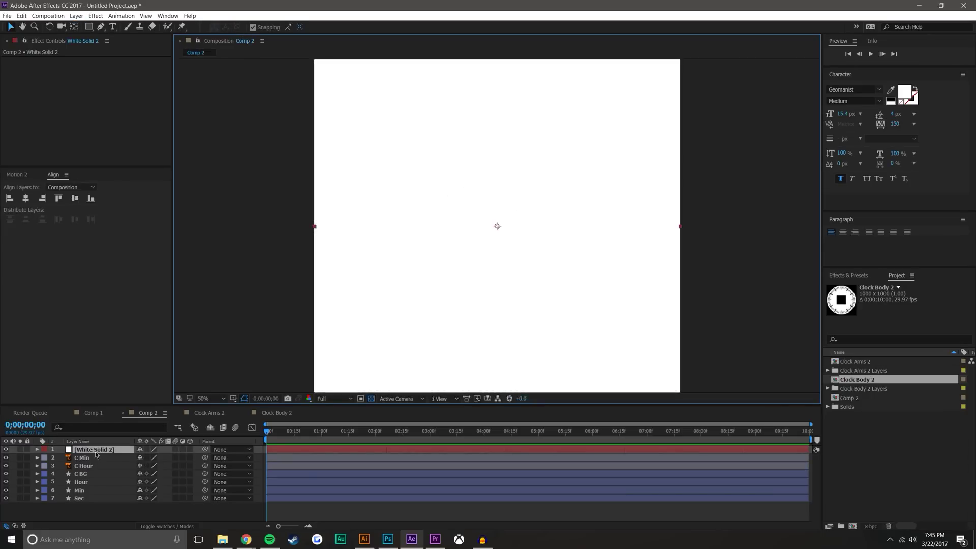
key("ctrl+shift+bracketleft")
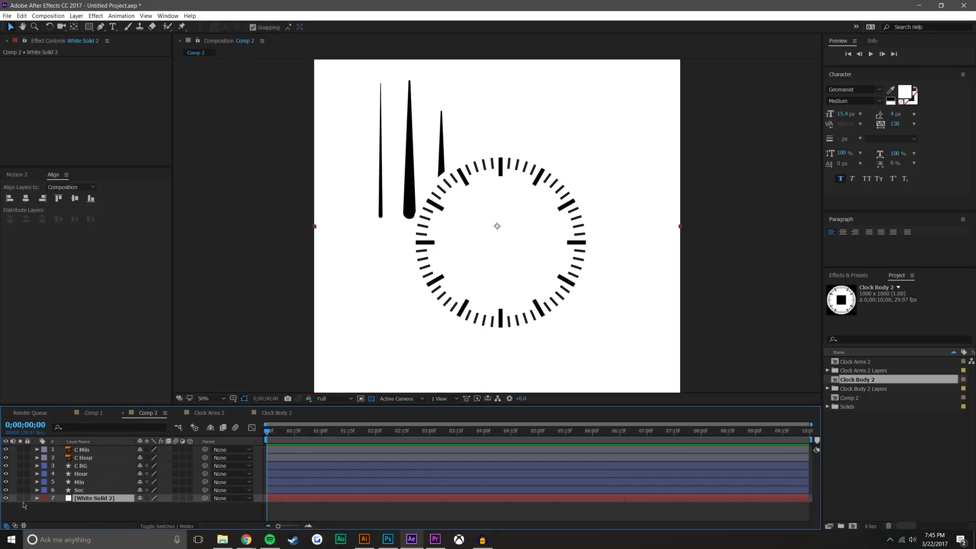
left_click(27, 498)
left_click(357, 328)
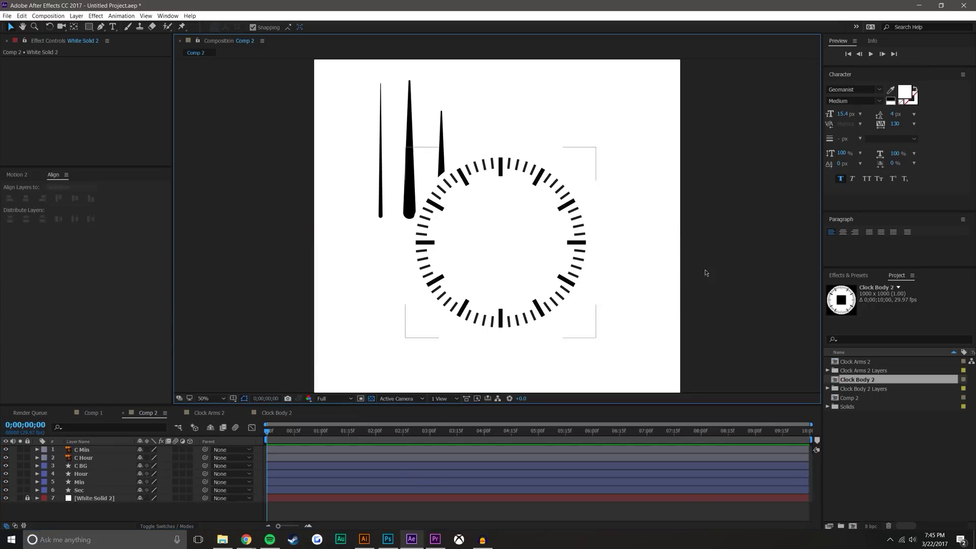
Snap the clock face to the comp centre and move its three layers below the hands
left_click(126, 465)
left_click(86, 451, "shift")
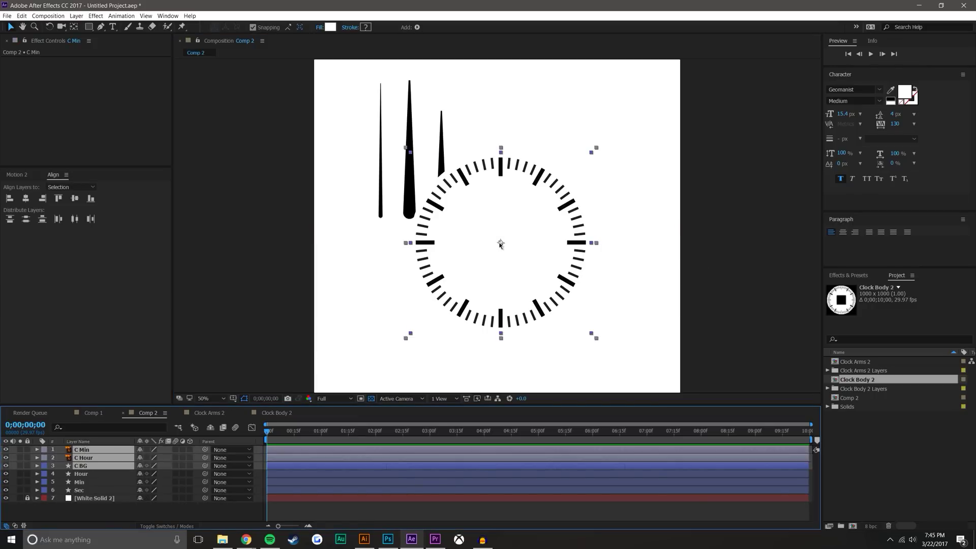
mouse_move(501, 245)
left_mouse_down()
mouse_move(510, 235)
mouse_move(500, 228)
left_mouse_up()
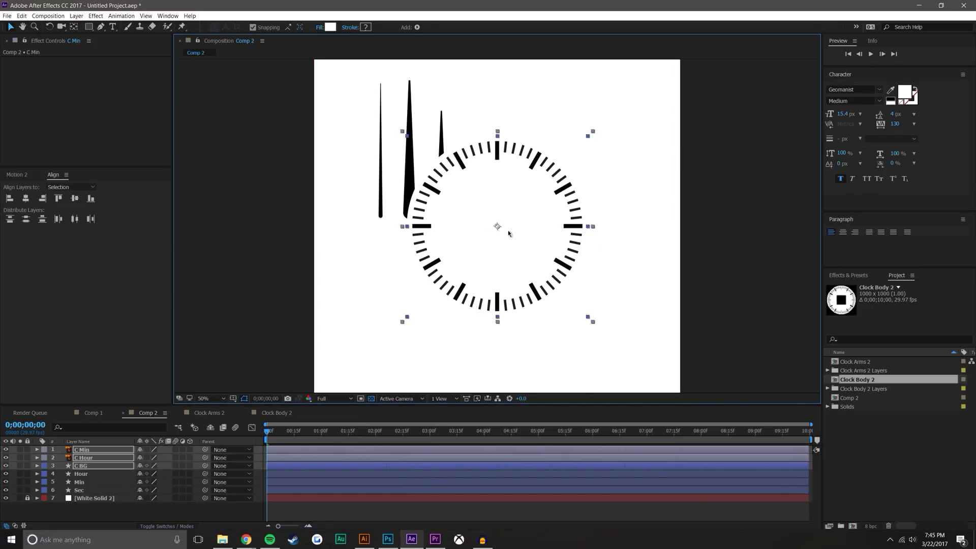
left_click(718, 205)
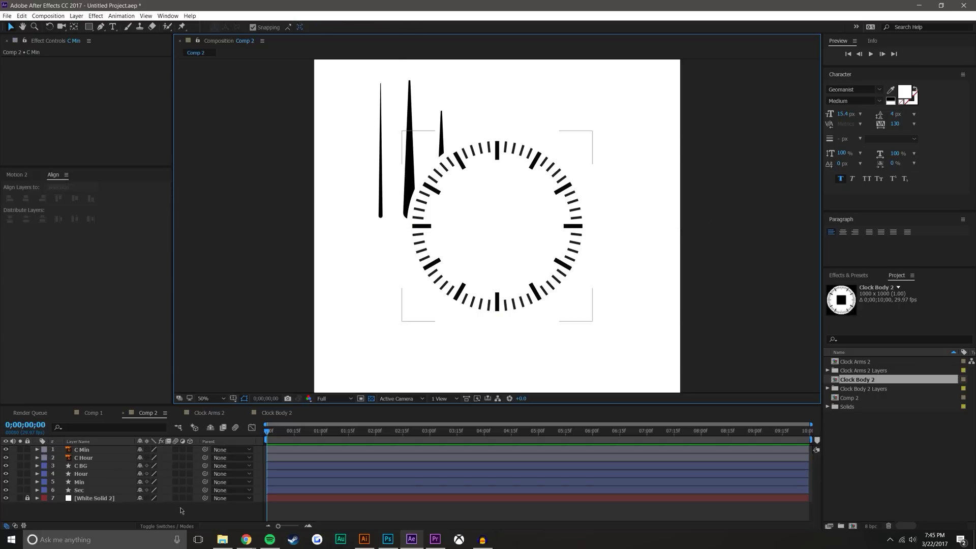
left_click(85, 451)
left_click(81, 465, "shift")
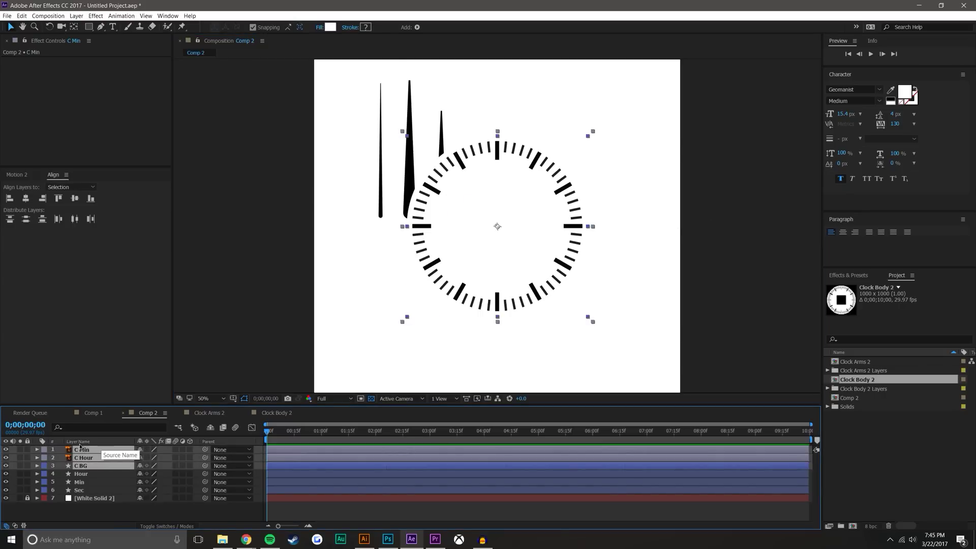
left_click_drag(90, 452, 89, 494)
Select the Hour, Min and Sec layers, show Motion 2, and switch to the Pan Behind tool (Y)
left_click(73, 507)
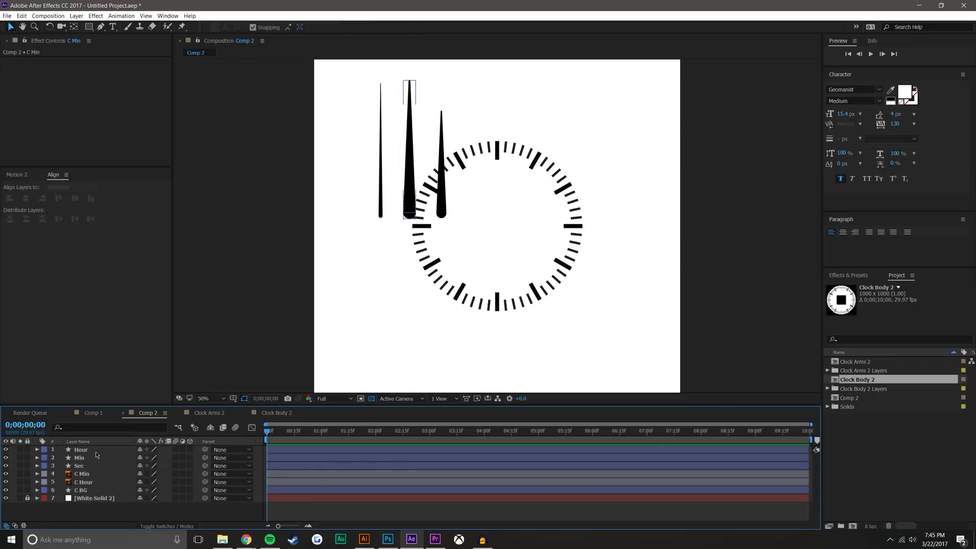
left_click(82, 449)
left_click(90, 466, "shift")
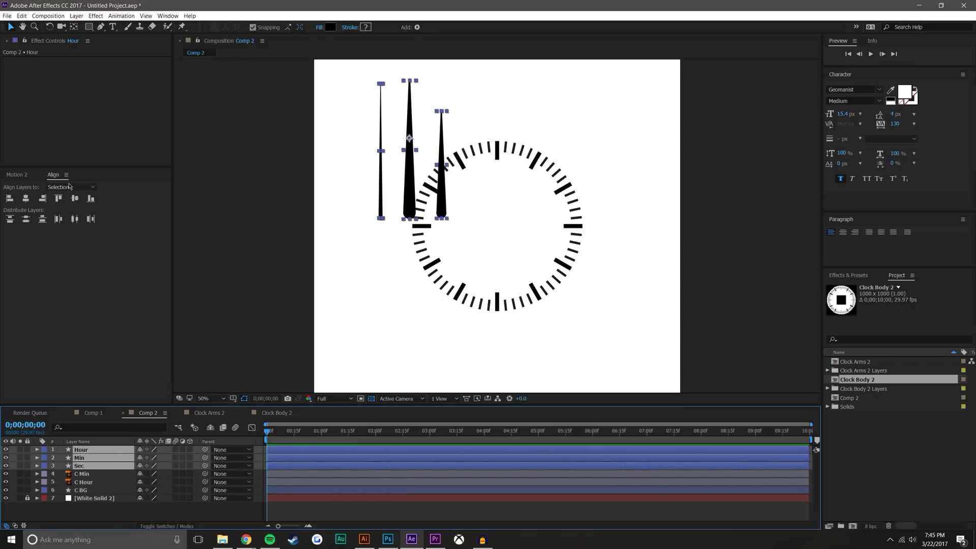
left_click(23, 177)
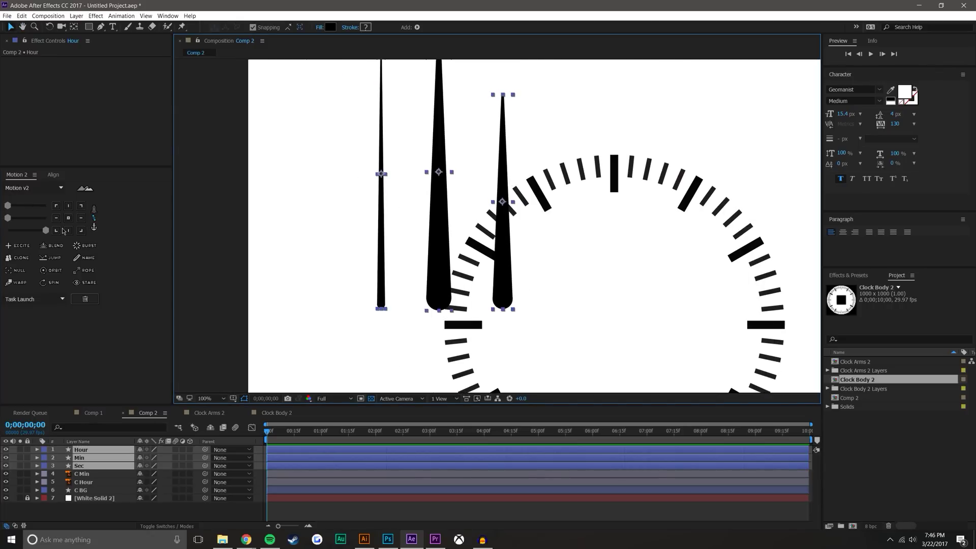
key("y")
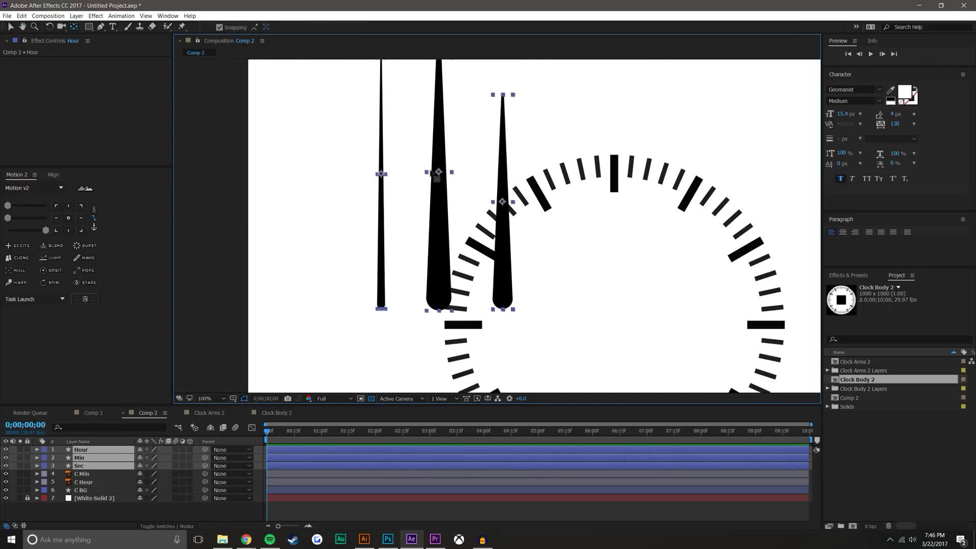
Zoom in on the Sec hand and set its anchor point at its rounded base
left_click(96, 524)
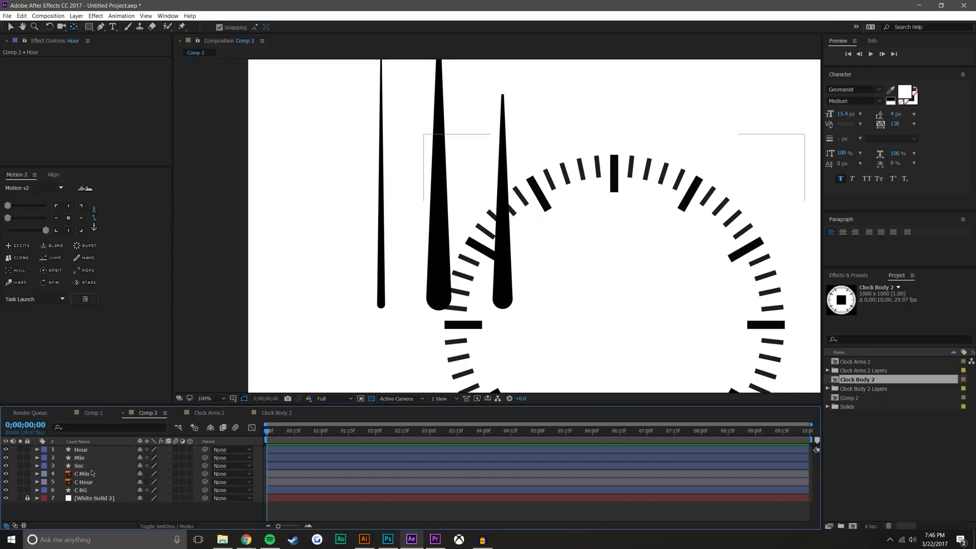
left_click(78, 466)
scroll(387, 187, "up", 3)
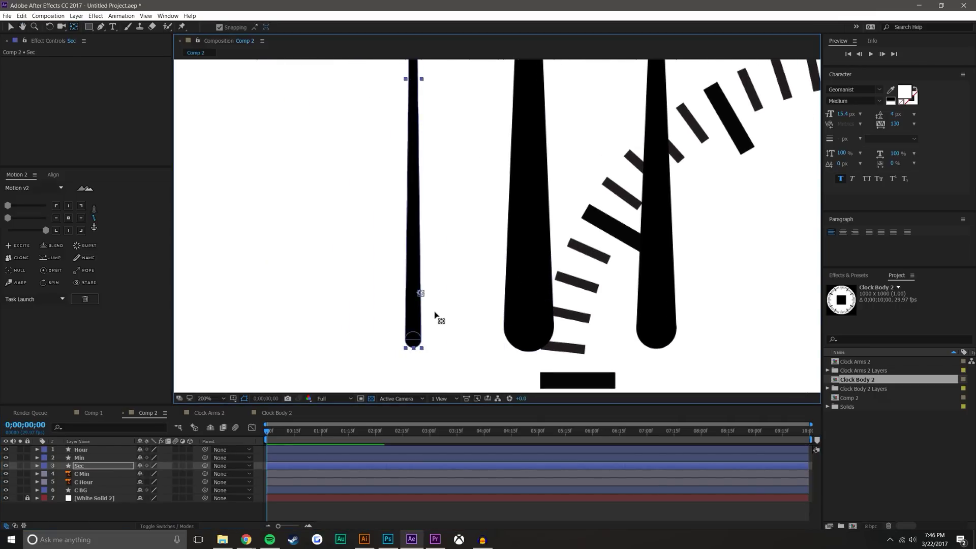
key("period")
left_click_drag(417, 338, 688, 137)
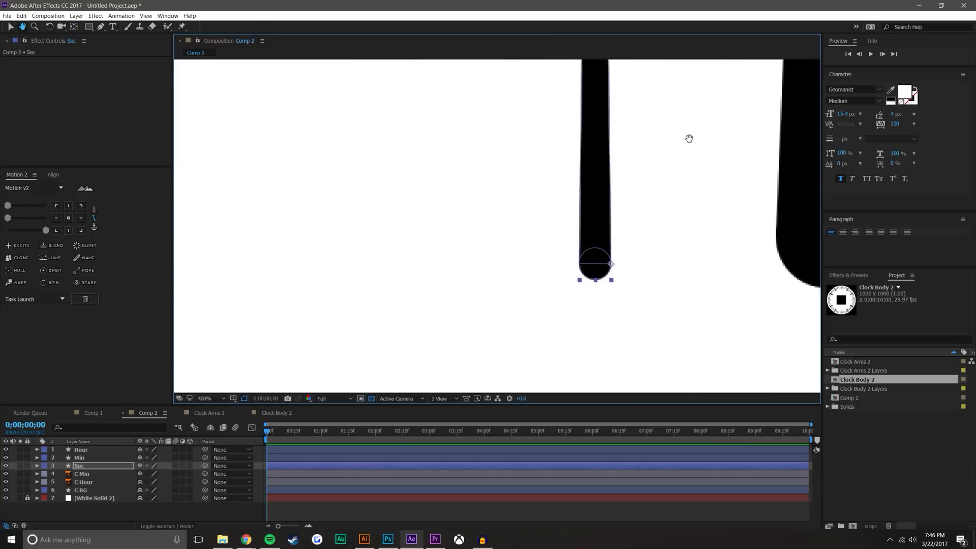
key("period")
left_click_drag(649, 275, 436, 264)
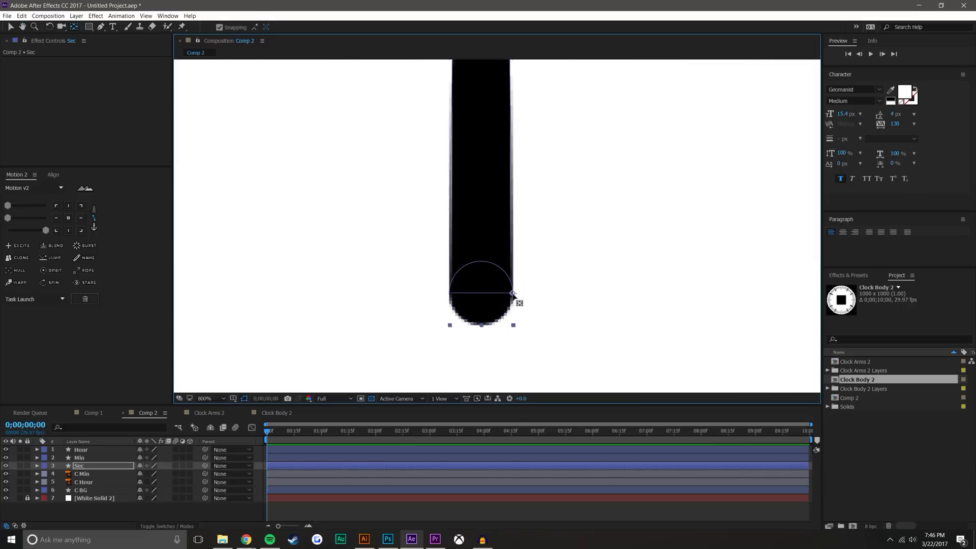
mouse_move(479, 294)
left_mouse_down()
mouse_move(480, 266)
mouse_move(481, 292)
left_mouse_up()
Move the Min and Hour hands' anchor points to their rounded bases
key("comma")
key("comma")
scroll(463, 230, "up", 2)
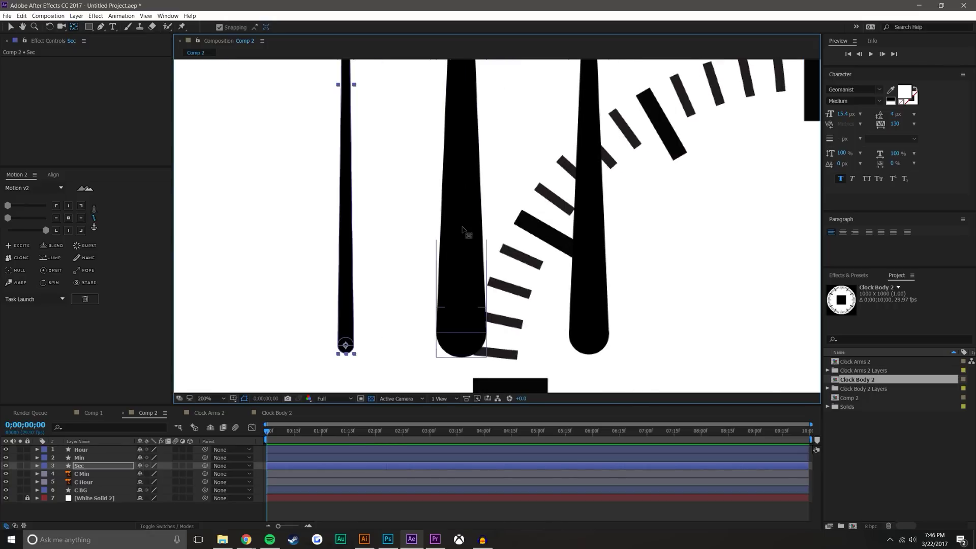
left_click(462, 229)
left_click_drag(456, 117, 461, 330)
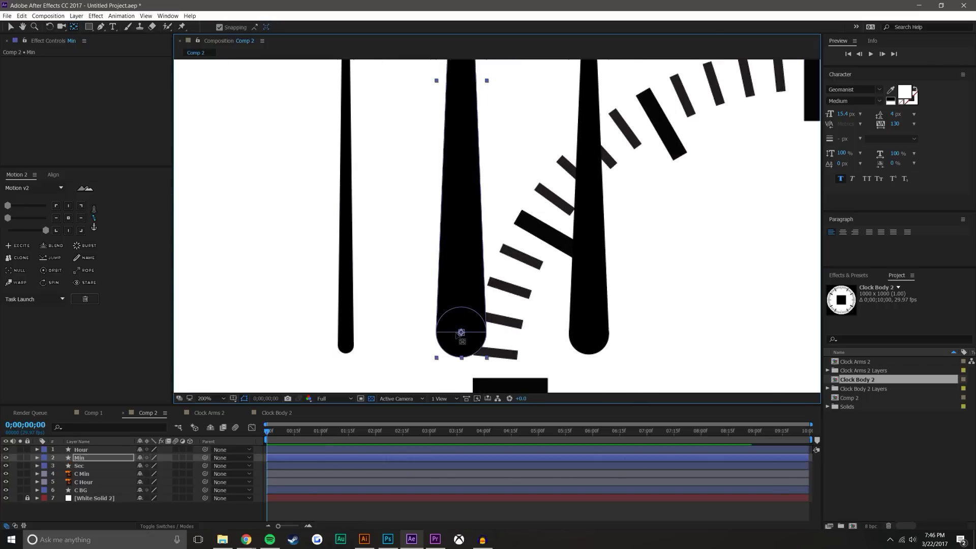
key("comma")
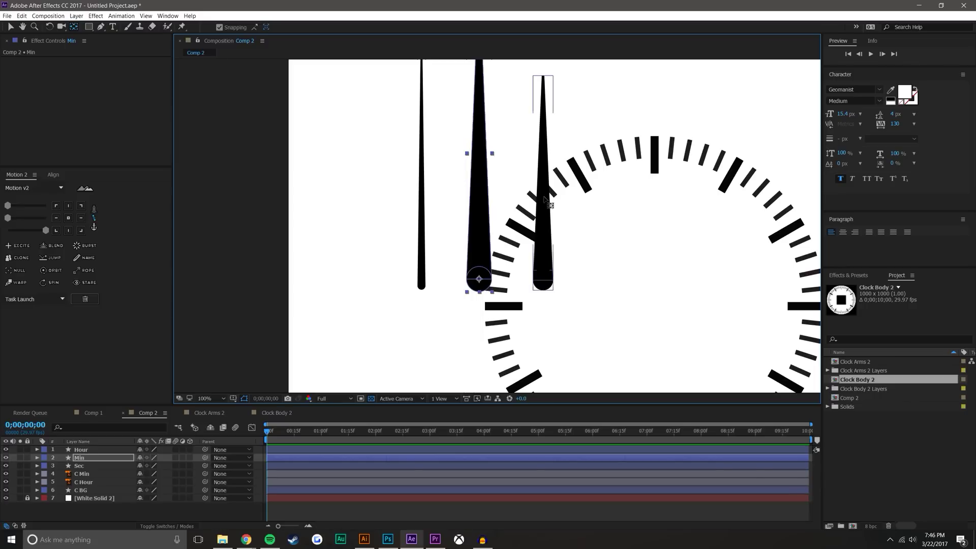
left_click_drag(543, 175, 543, 279)
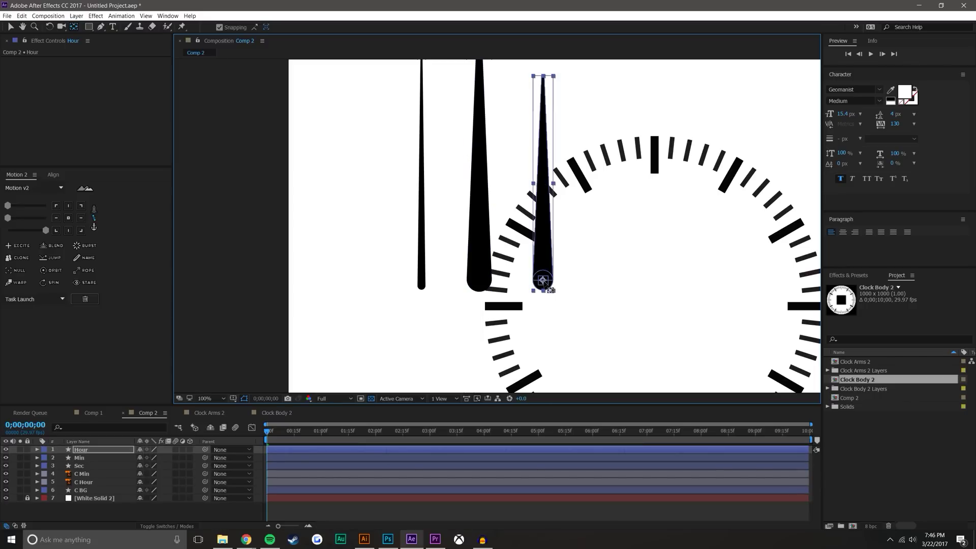
Drag the Hour, Min and Sec hands onto the clock face centre
left_click(9, 26)
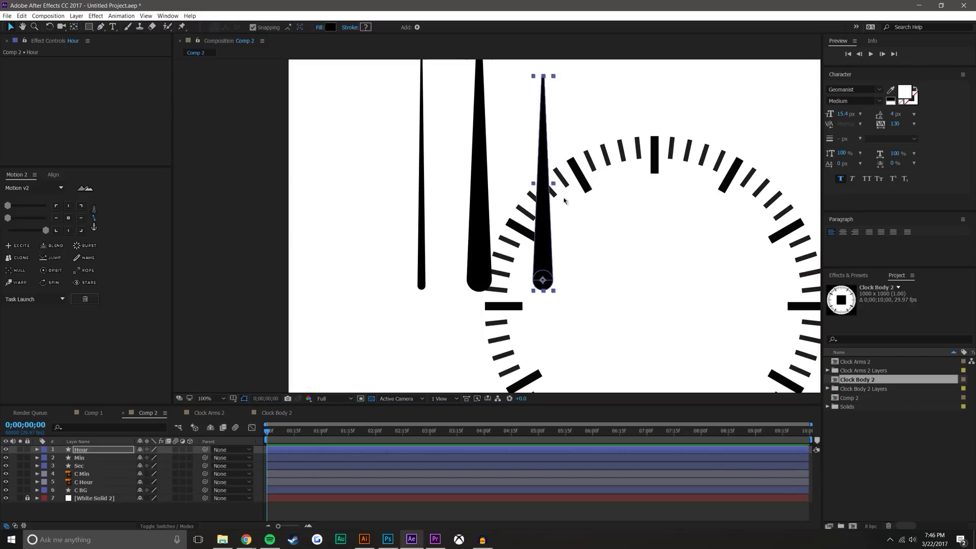
key("comma")
key("comma")
left_click_drag(478, 254, 533, 267)
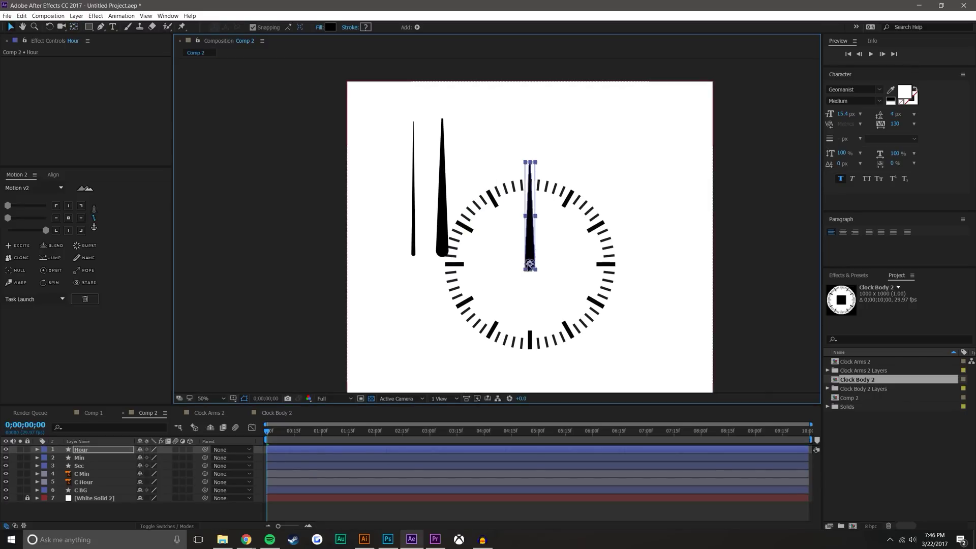
left_click(443, 252)
left_click_drag(442, 252, 530, 268)
left_click(413, 244)
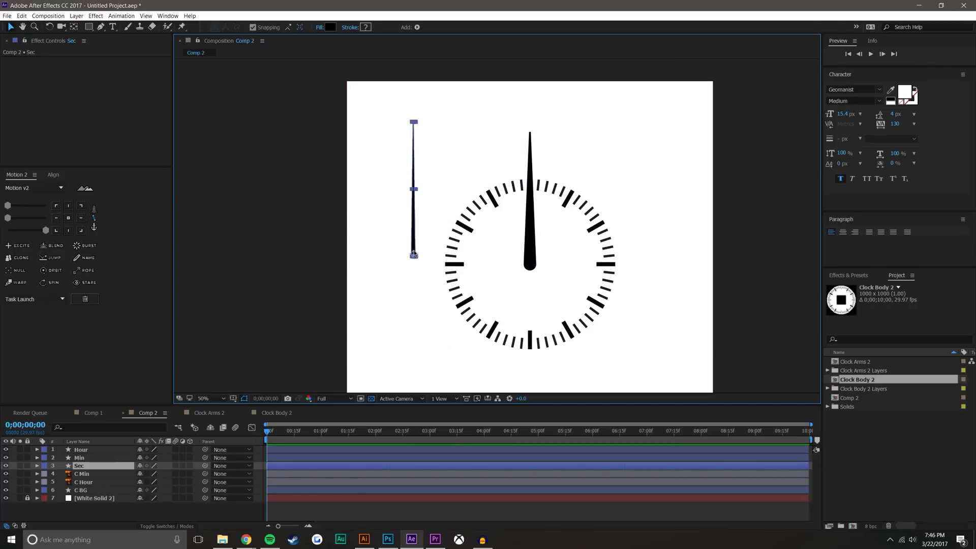
left_click_drag(413, 244, 528, 266)
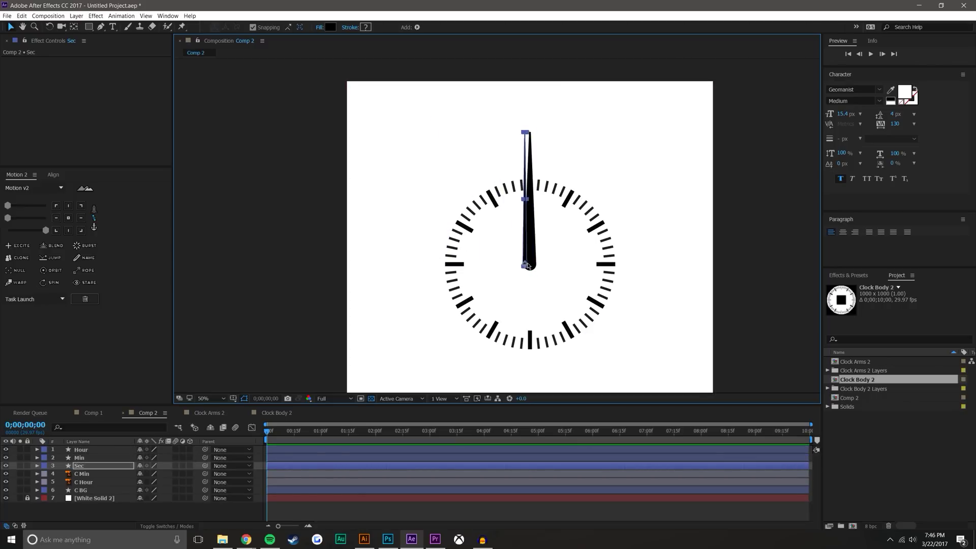
left_click(305, 365)
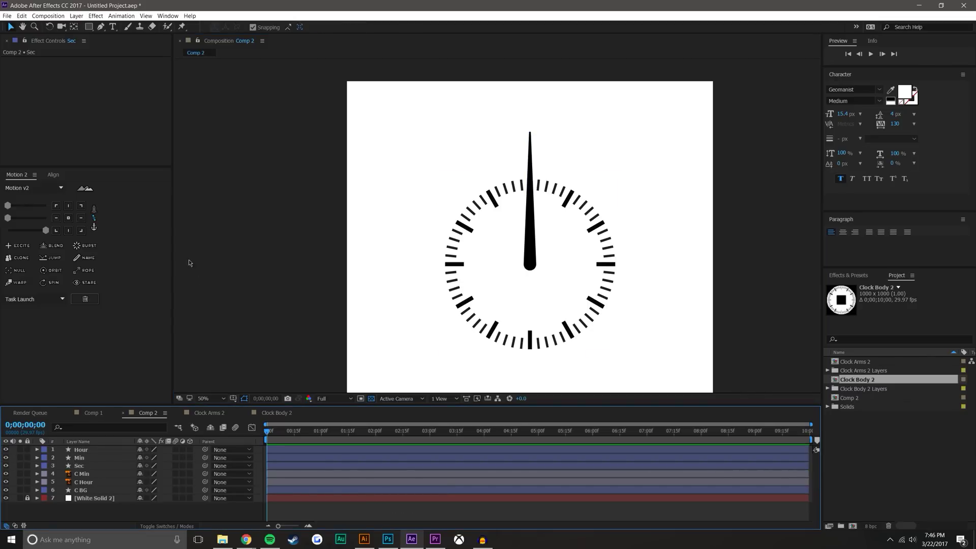
Add a new null object layer and duplicate it
left_click(76, 15)
mouse_move(101, 21)
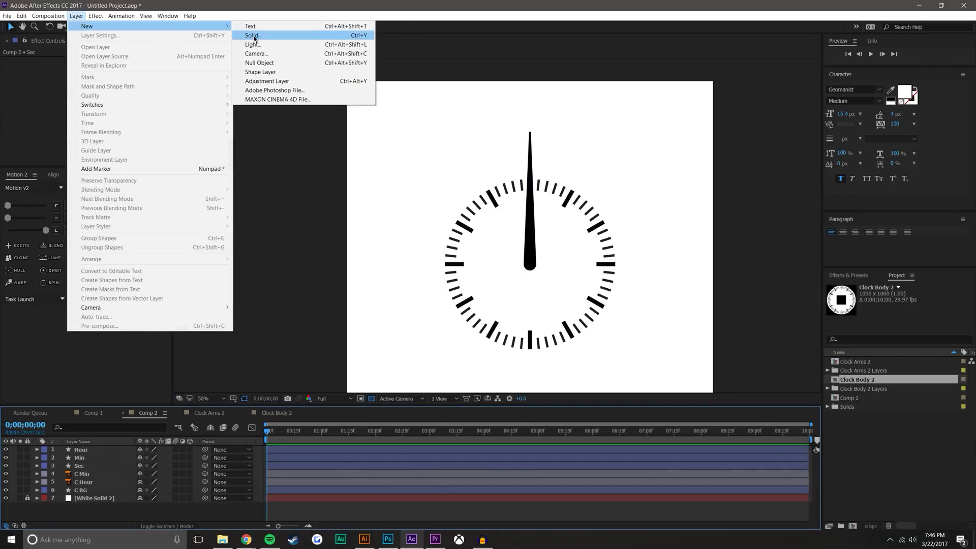
left_click(259, 62)
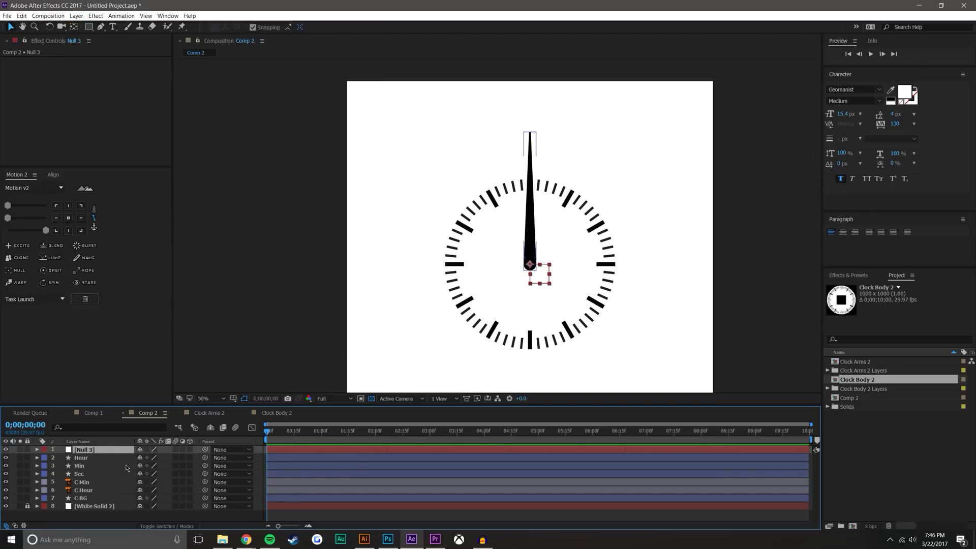
key("ctrl+d")
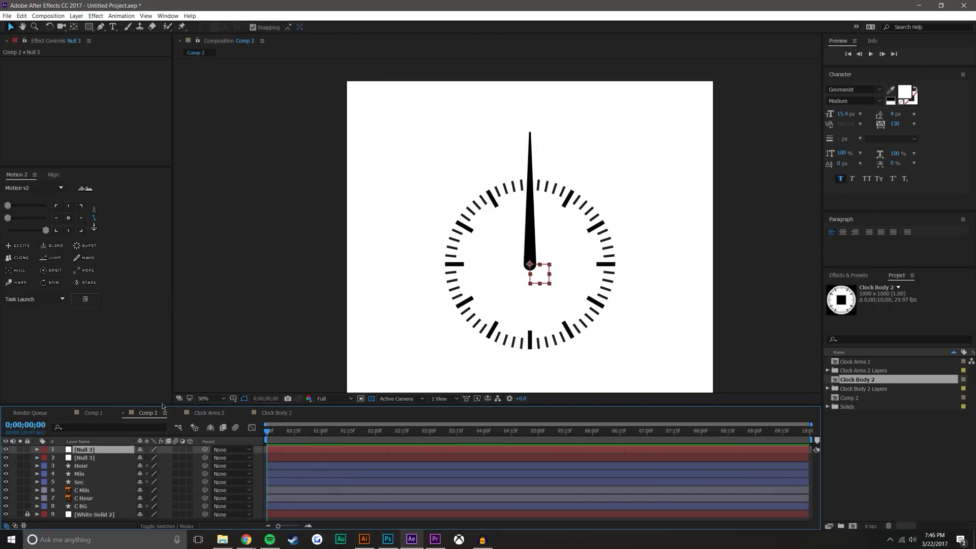
left_click_drag(162, 404, 163, 378)
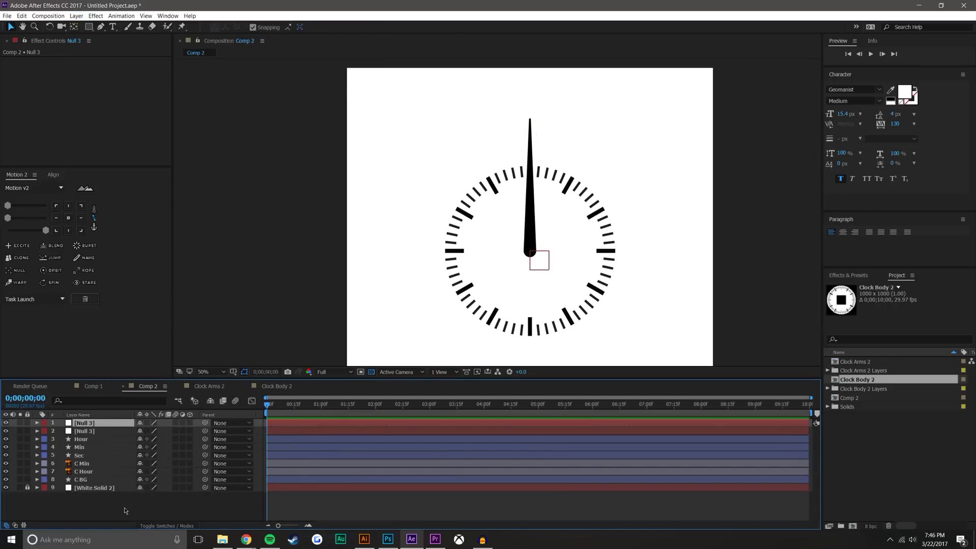
Rename the lower null 'Clock BG' and the top null 'Timer'
right_click(92, 431)
left_click(114, 422)
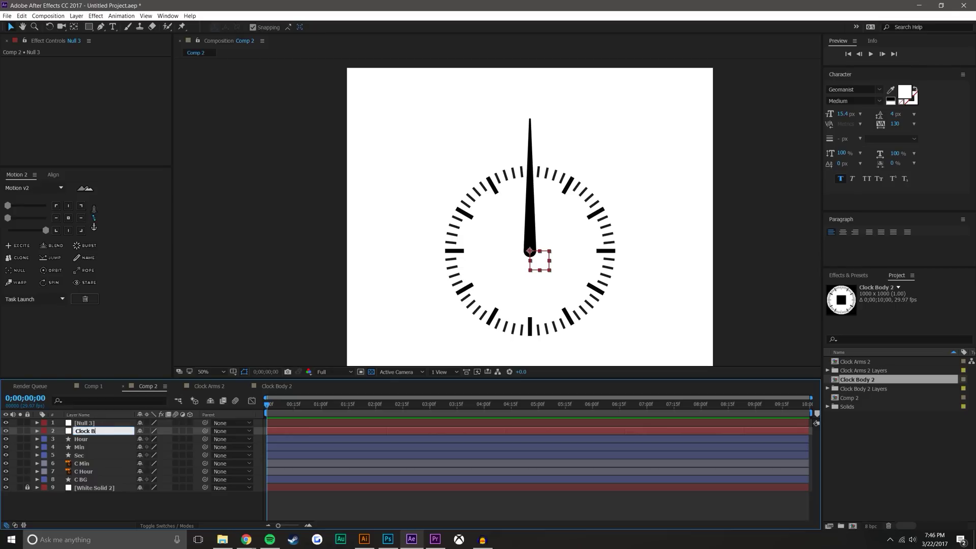
type("Clock BG")
key("Return")
right_click(103, 424)
left_click(116, 430)
type("Ti")
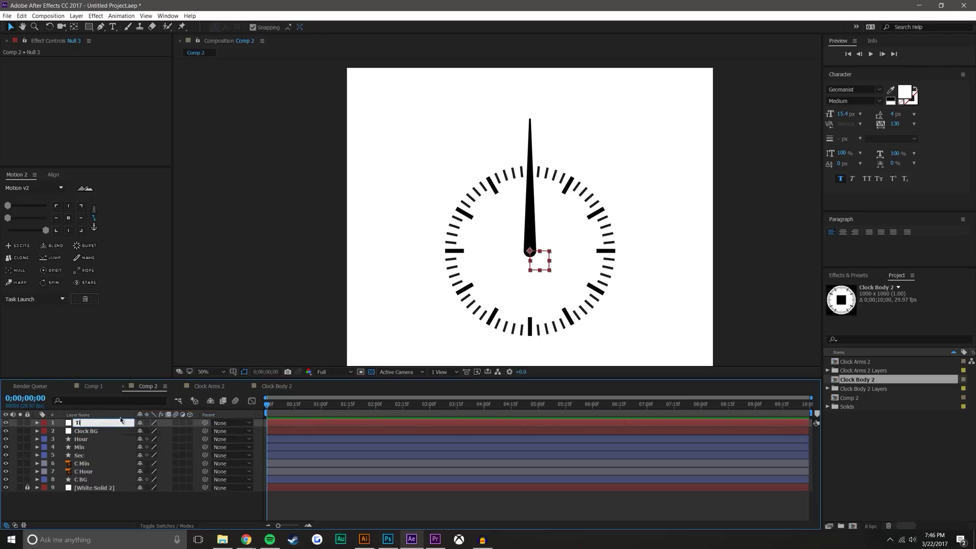
type("mer")
key("Return")
Move Clock BG just below the Sec layer, then select the Hour, Min and Sec layers
left_click_drag(96, 431, 99, 459)
left_click(119, 508)
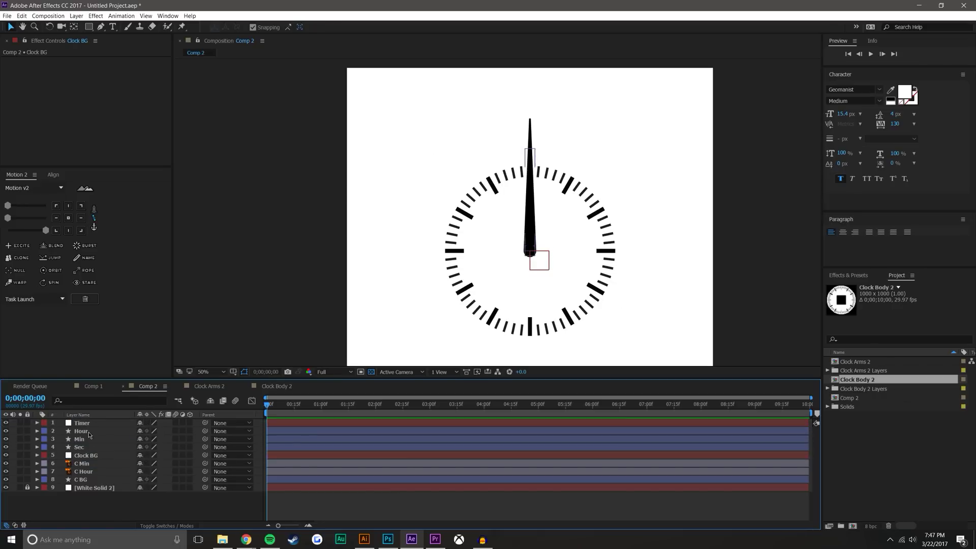
left_click(89, 432)
left_click(82, 447, "shift")
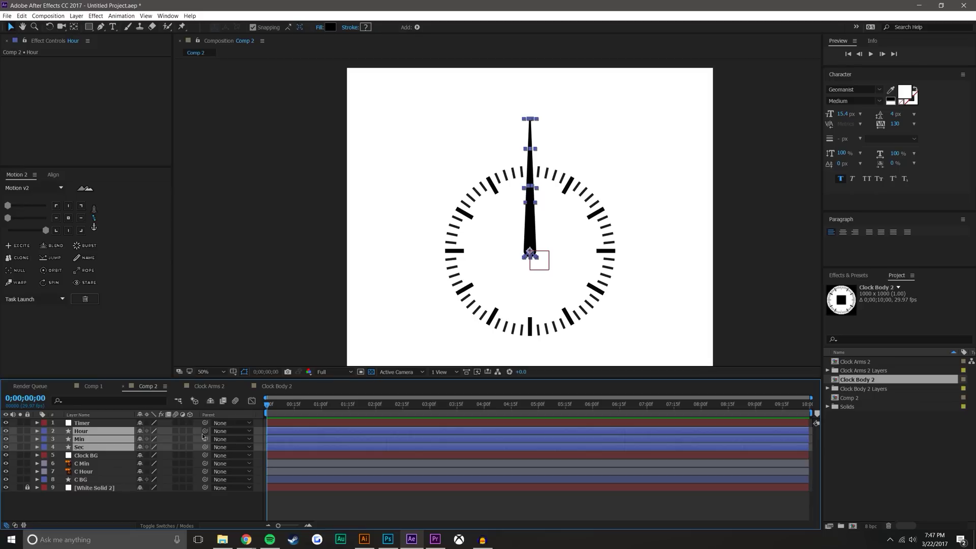
Parent Hour, Min and Sec to Timer, and C Min, C Hour and C BG to Clock BG
left_click_drag(190, 431, 109, 423)
left_click(82, 463)
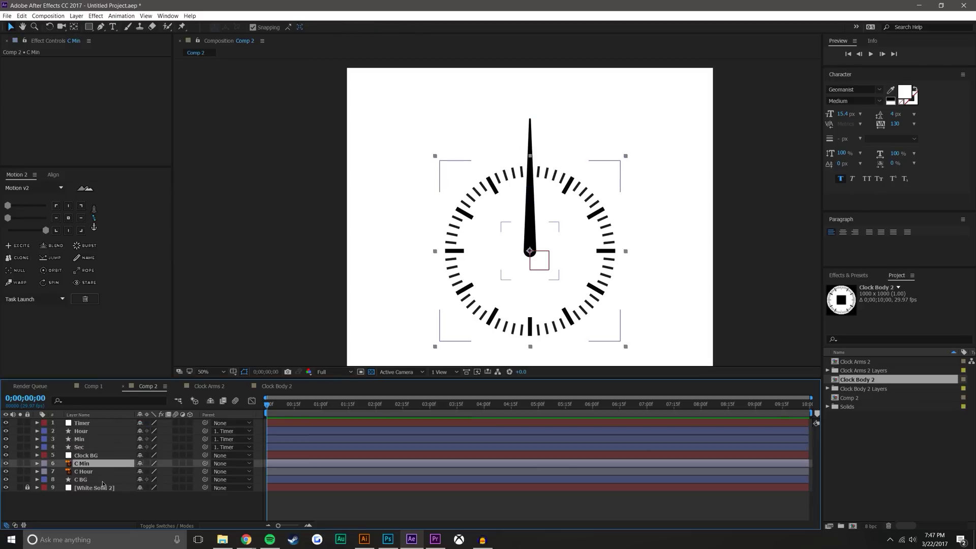
left_click(82, 479, "shift")
left_click_drag(206, 463, 97, 456)
left_click(113, 506)
left_click(95, 455)
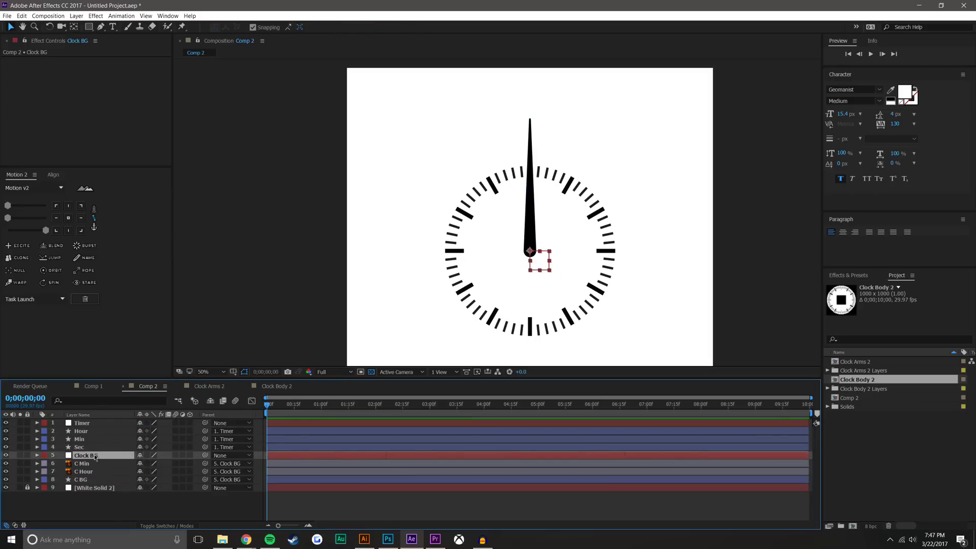
key("s")
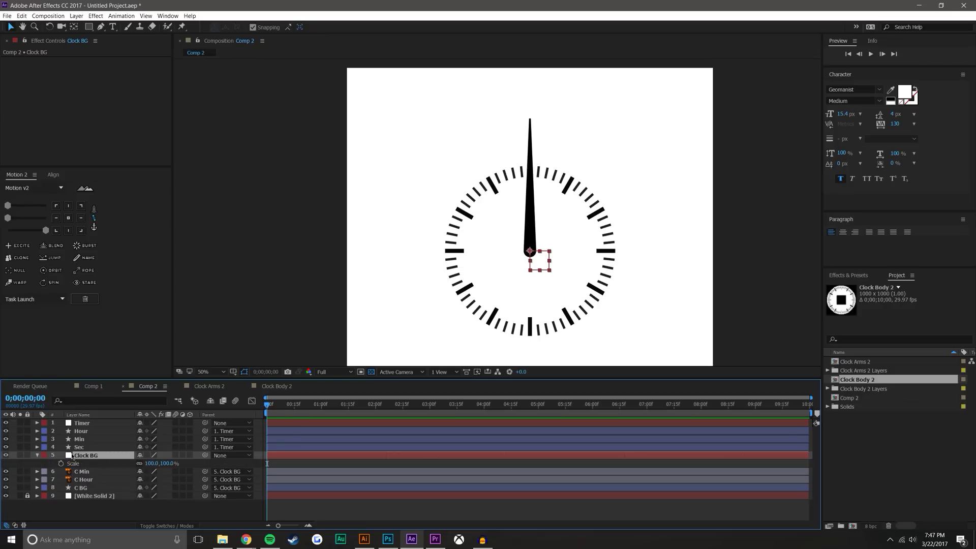
Scale Clock BG to 164.5% and fit the composition to the viewer
left_click_drag(153, 463, 428, 421)
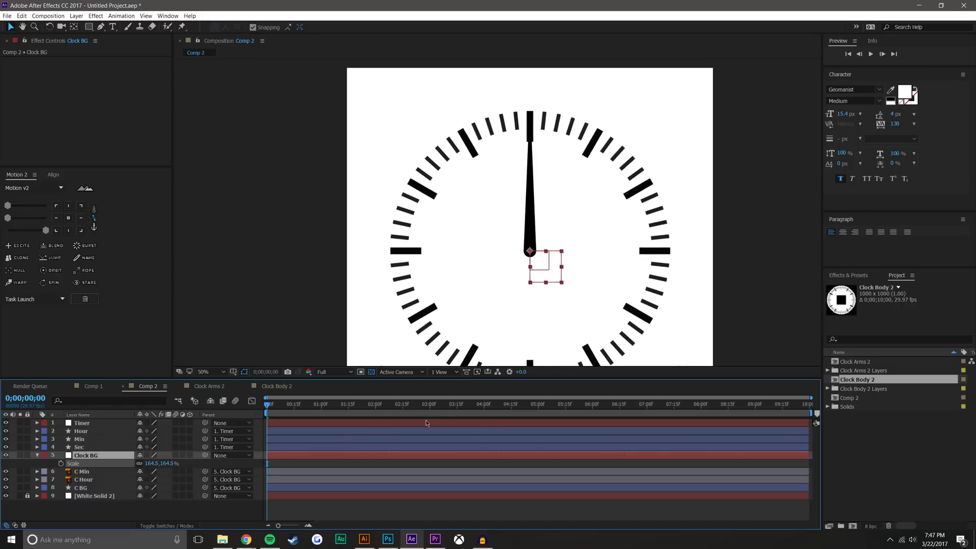
key("comma")
key("comma")
left_click_drag(416, 340, 429, 323)
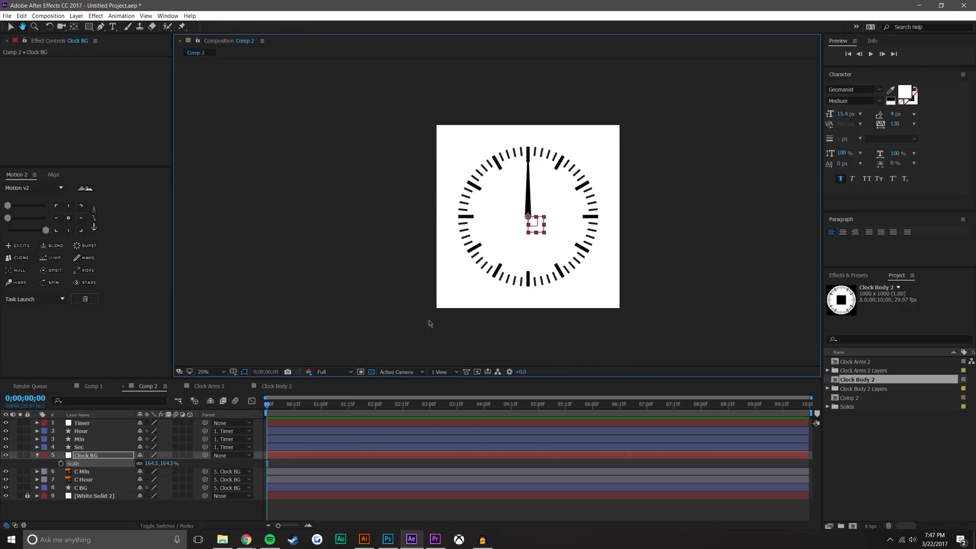
left_click(208, 371)
left_click(221, 392)
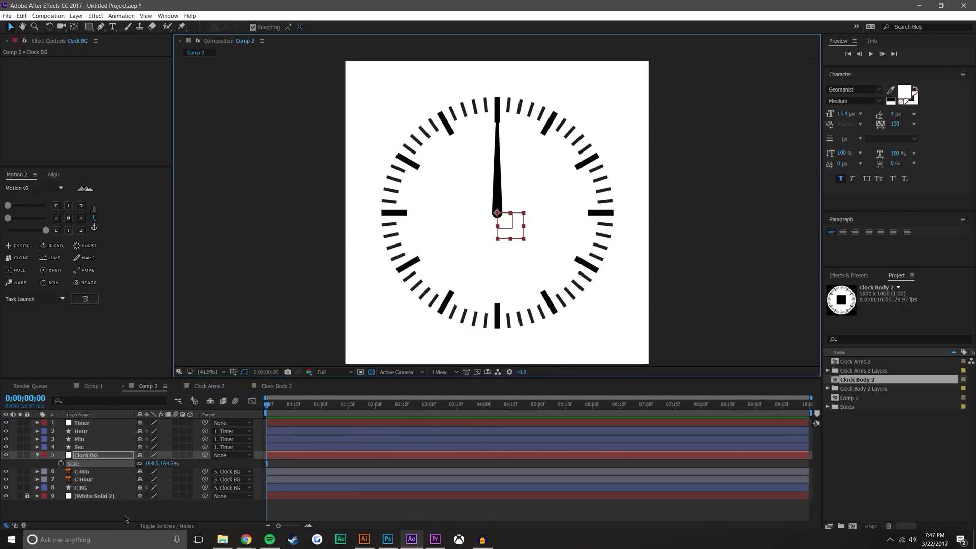
left_click(102, 508)
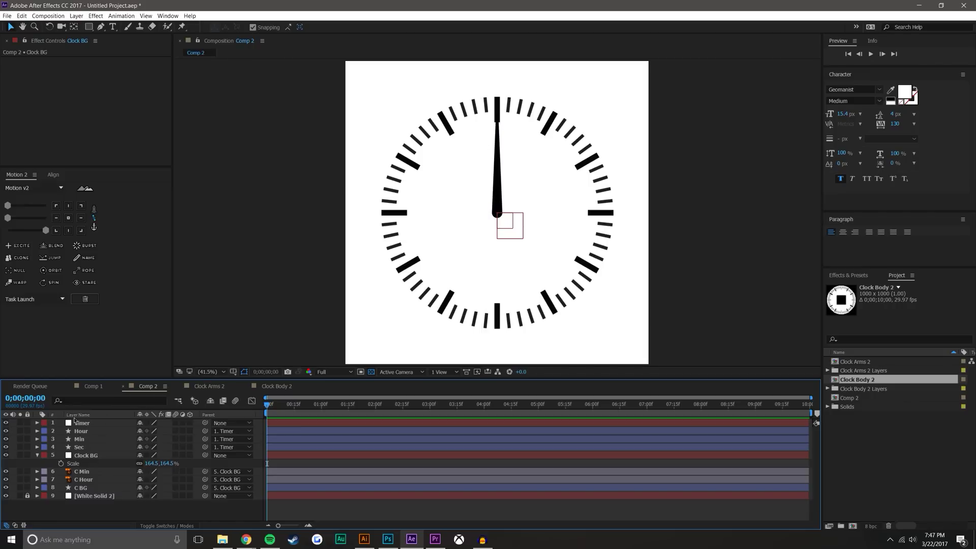
Set the Hour hand's rotation to 25° and the Min hand's to 69°, leaving Sec at 0°
left_click(83, 431)
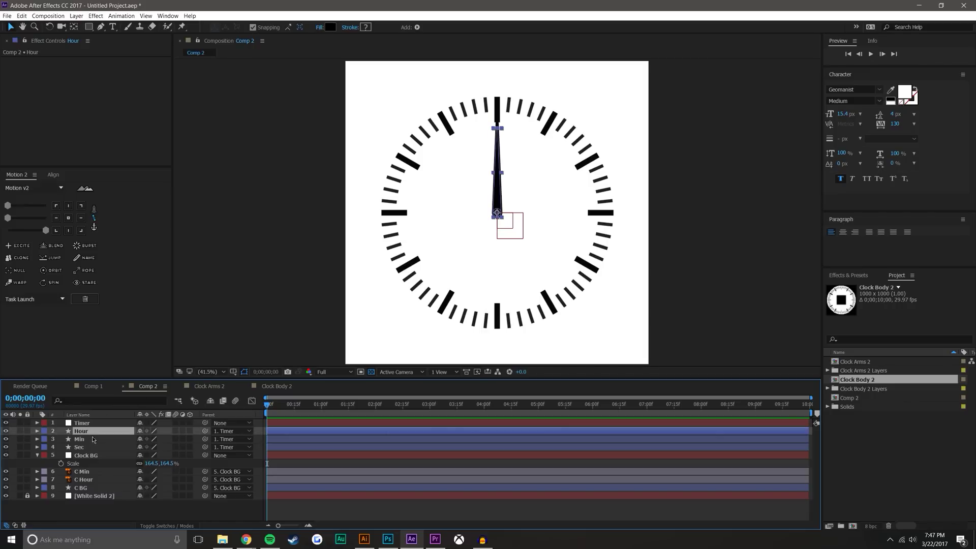
left_click(110, 447, "shift")
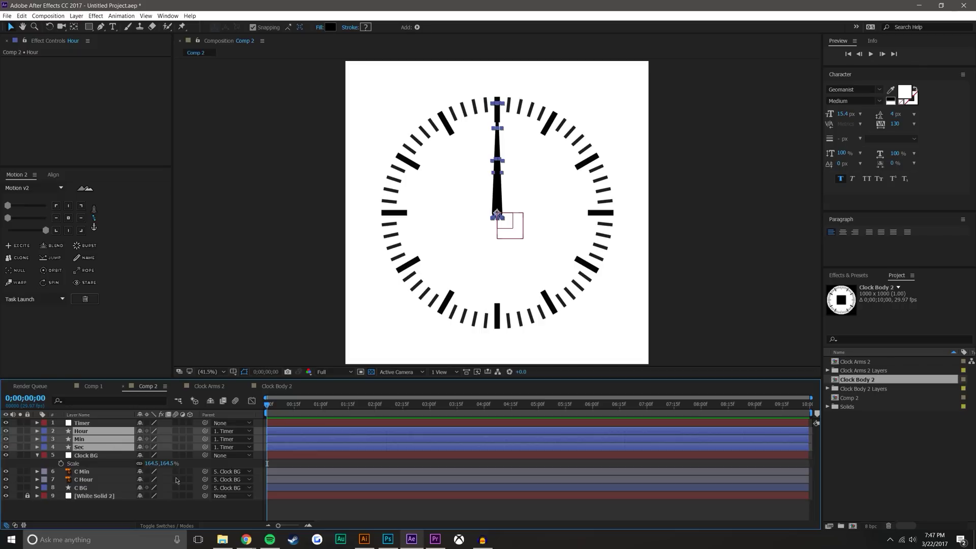
key("r")
left_click(205, 470)
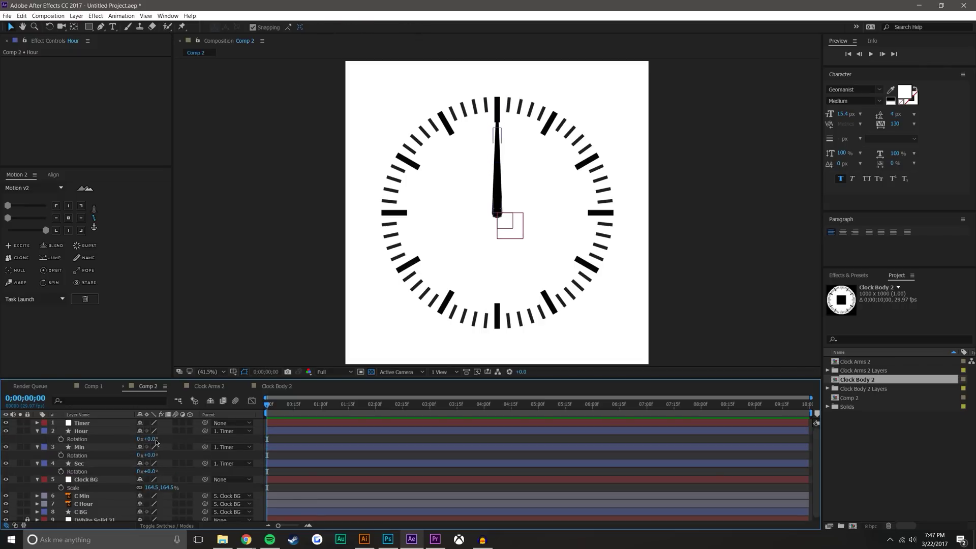
left_click_drag(154, 440, 187, 449)
left_click(79, 447)
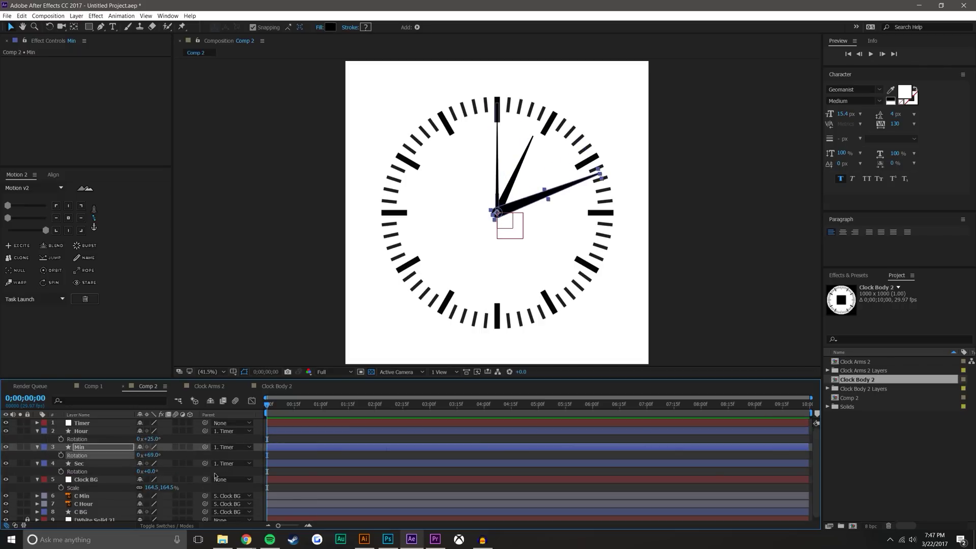
key("ctrl+shift+a")
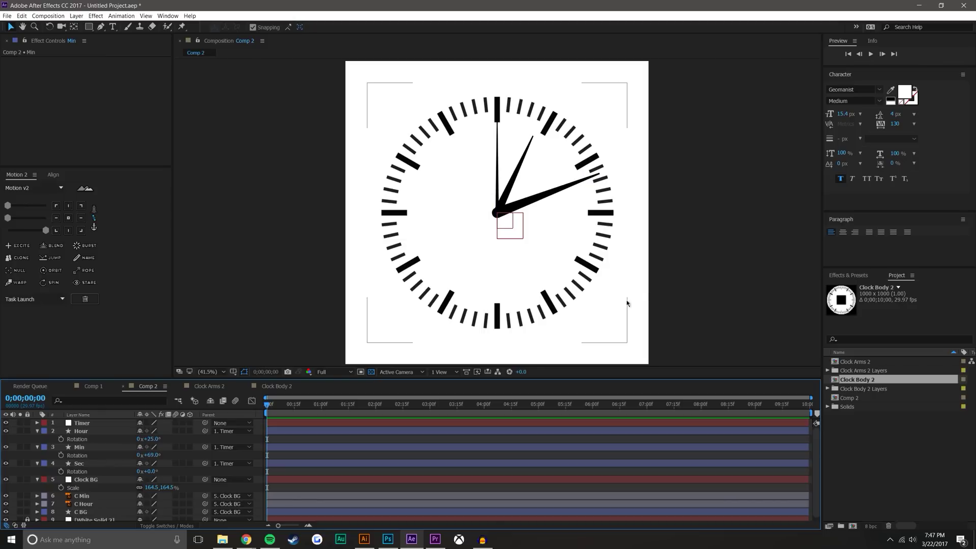
left_click(364, 156)
left_click(79, 463)
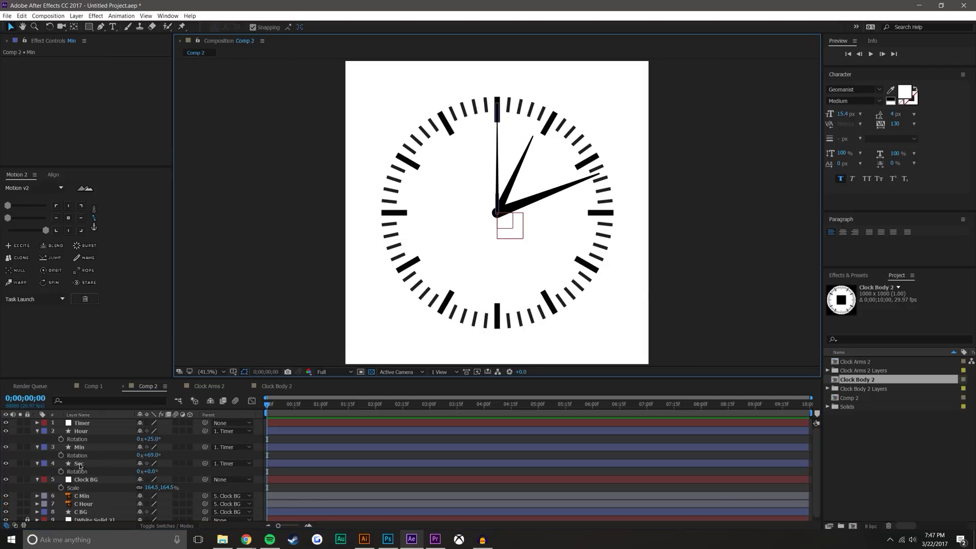
Move Sec above Hour and Min and give the second hand a red fill (E82D2D)
left_click_drag(81, 461, 94, 430)
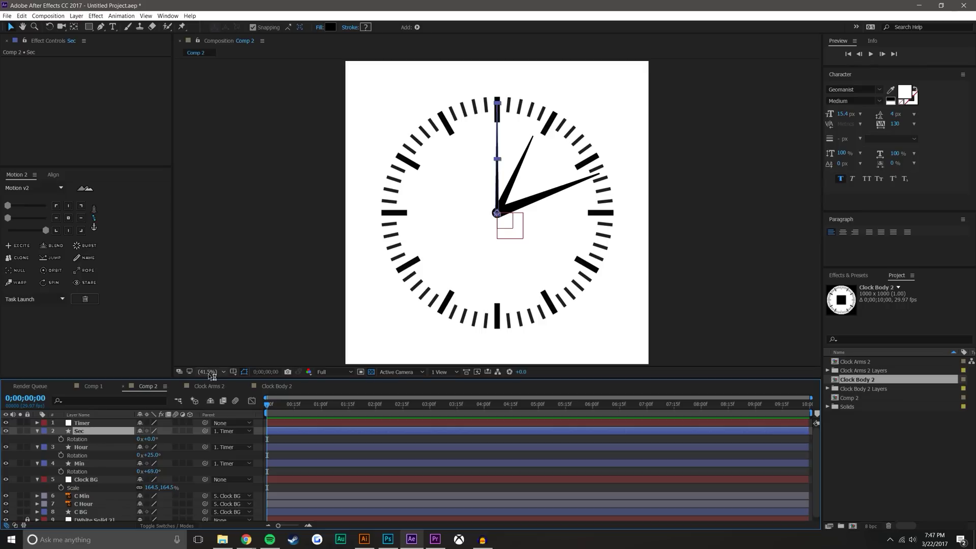
left_click(330, 26)
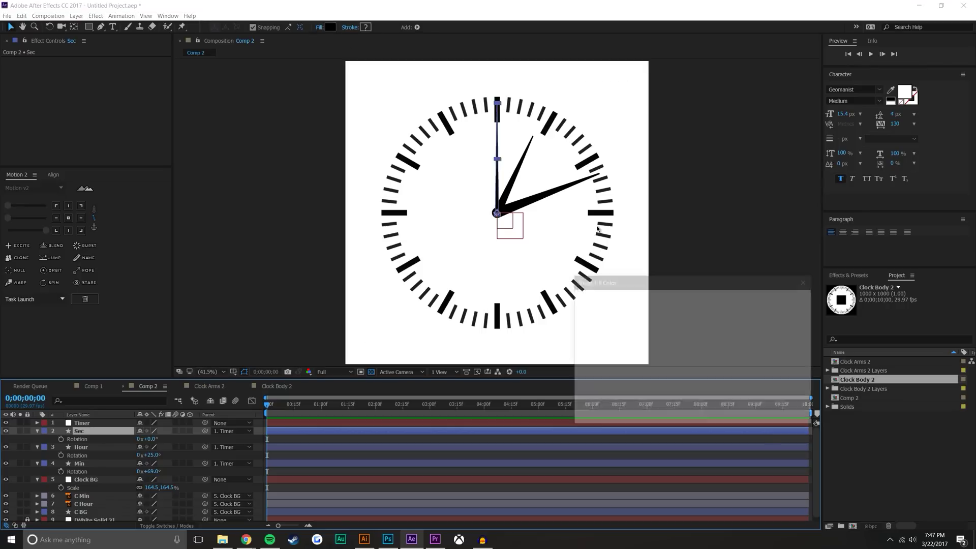
left_click_drag(685, 314, 676, 303)
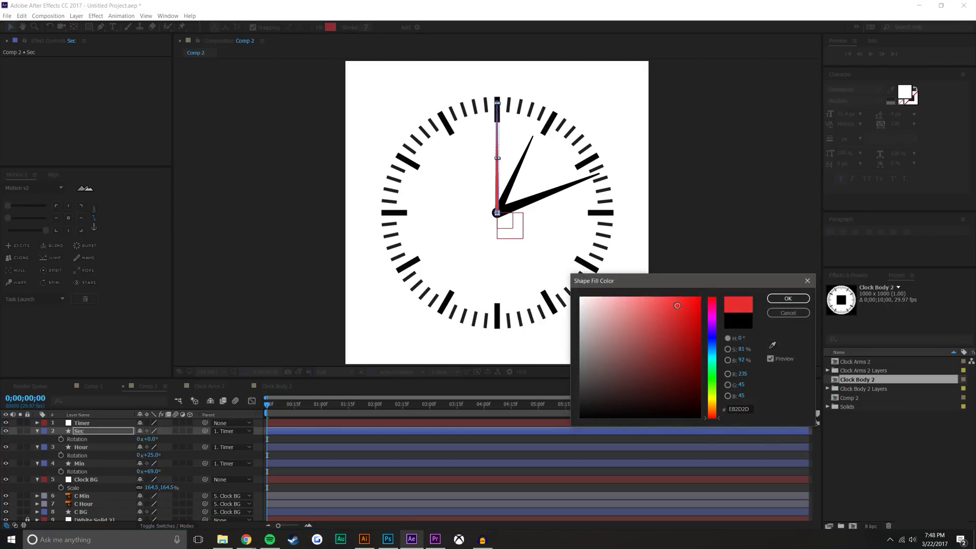
left_click(788, 298)
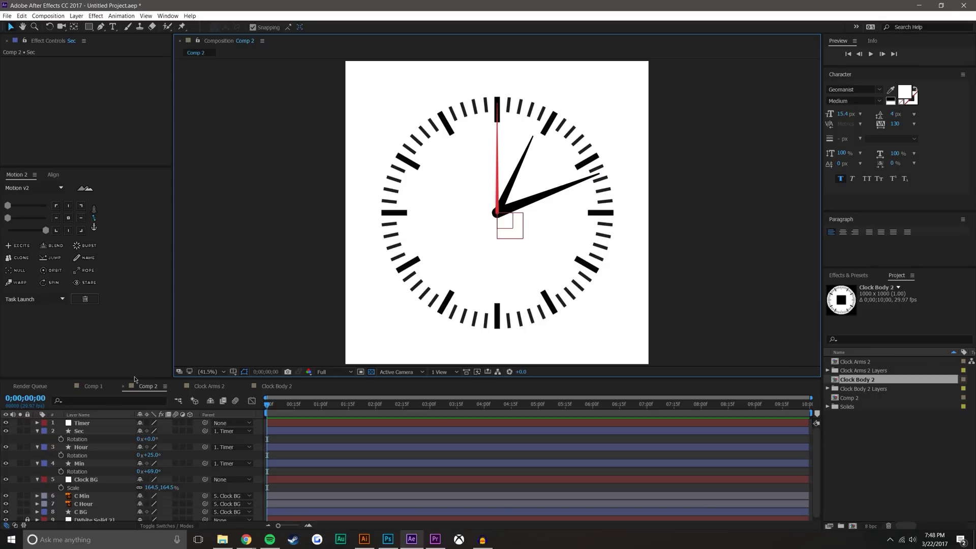
left_click_drag(134, 379, 135, 324)
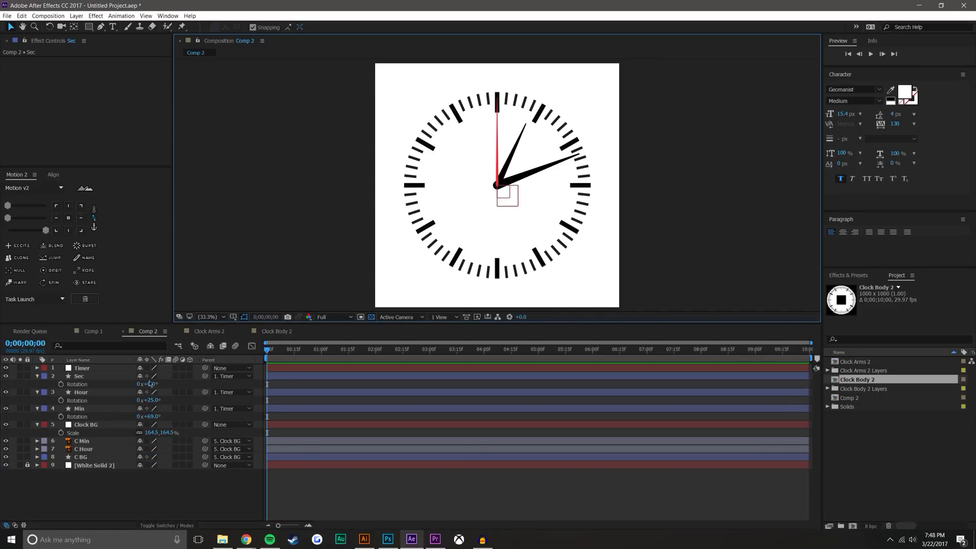
left_click(82, 442)
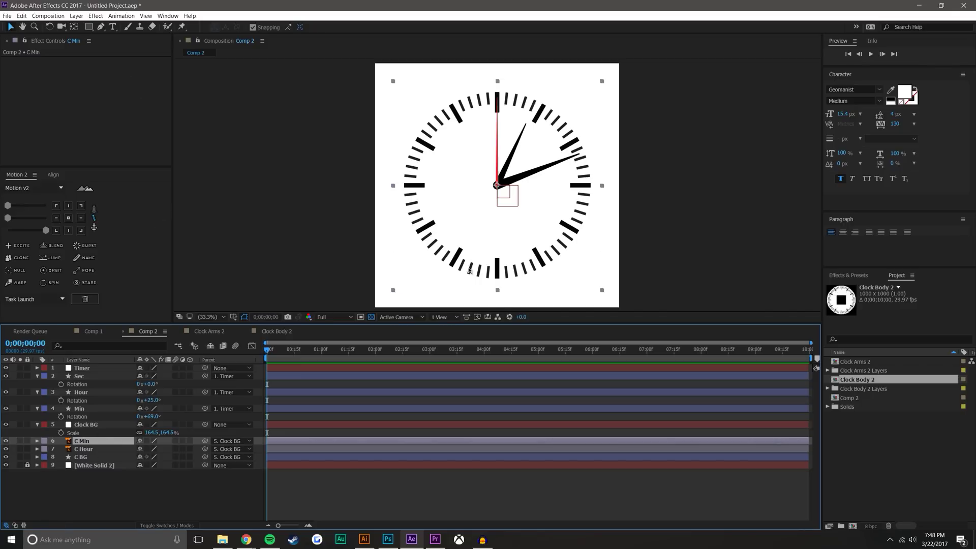
Apply a Generate > Fill effect to C Min and set its colour to grey
left_click(75, 15)
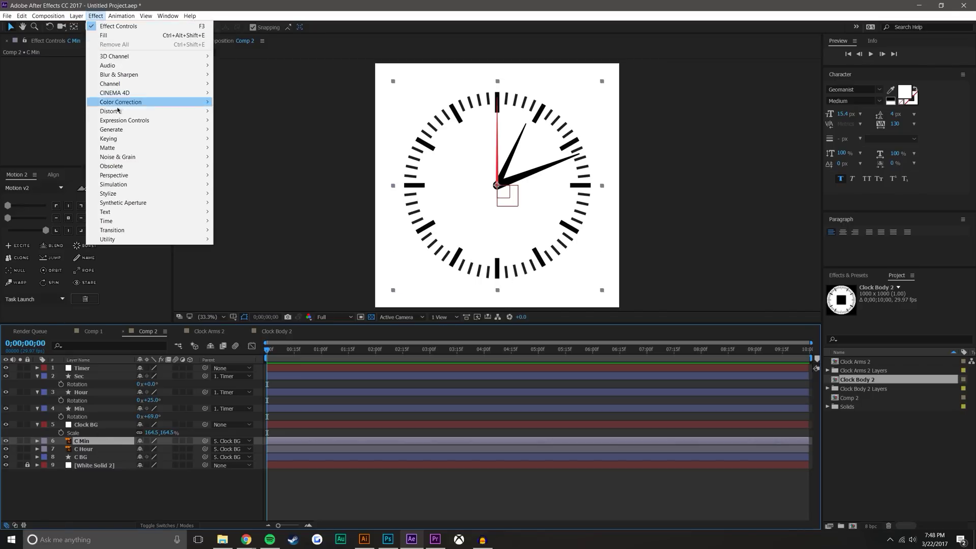
mouse_move(124, 131)
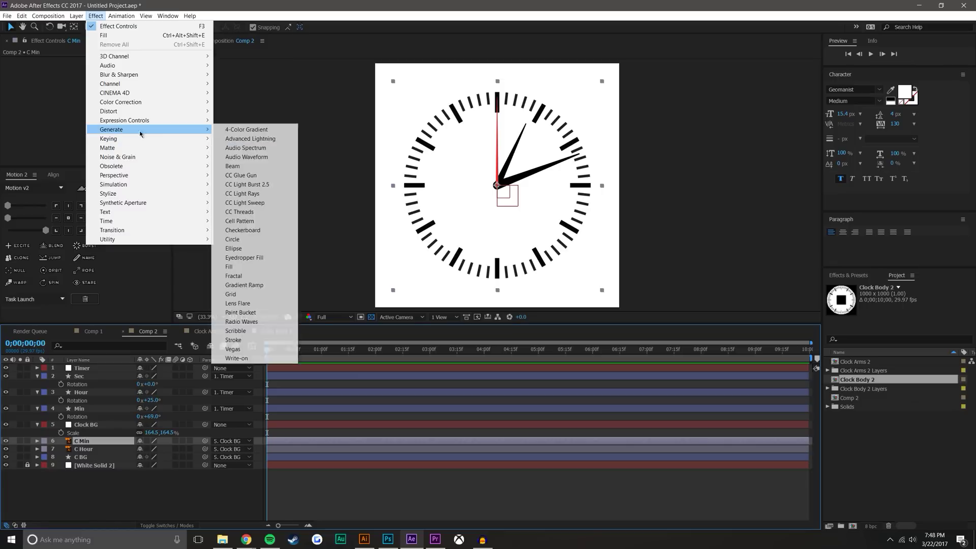
left_click(243, 272)
key("slash")
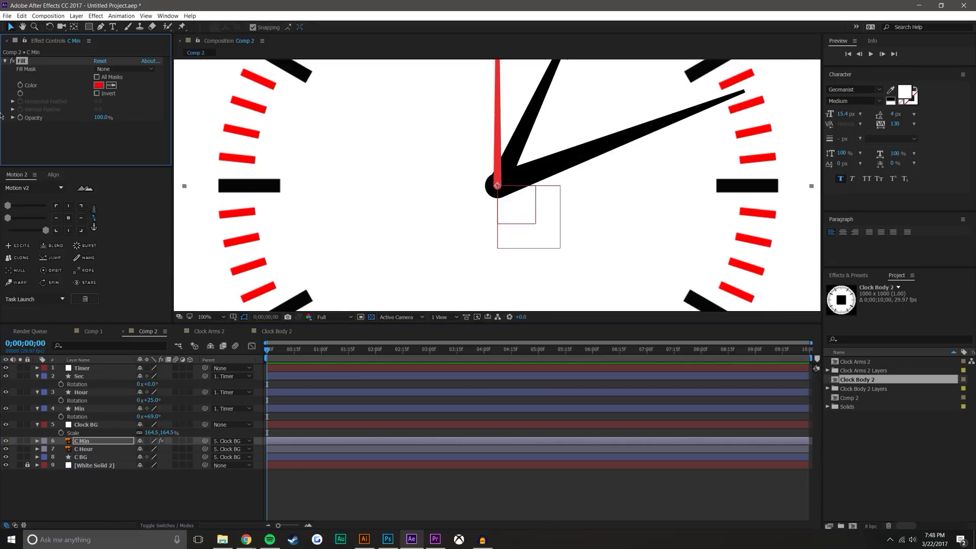
left_click(98, 85)
left_click_drag(580, 356, 580, 347)
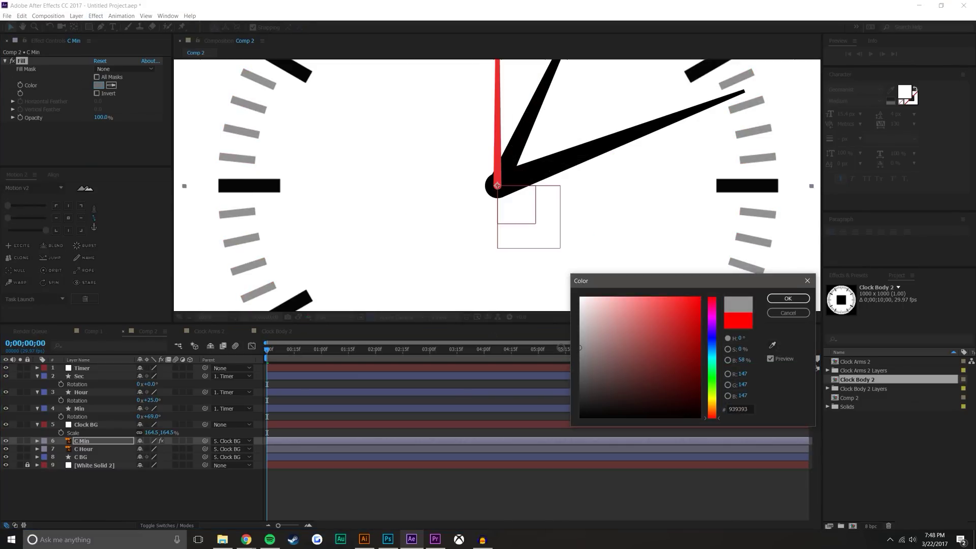
left_click(777, 298)
key("comma")
key("comma")
key("comma")
key("comma")
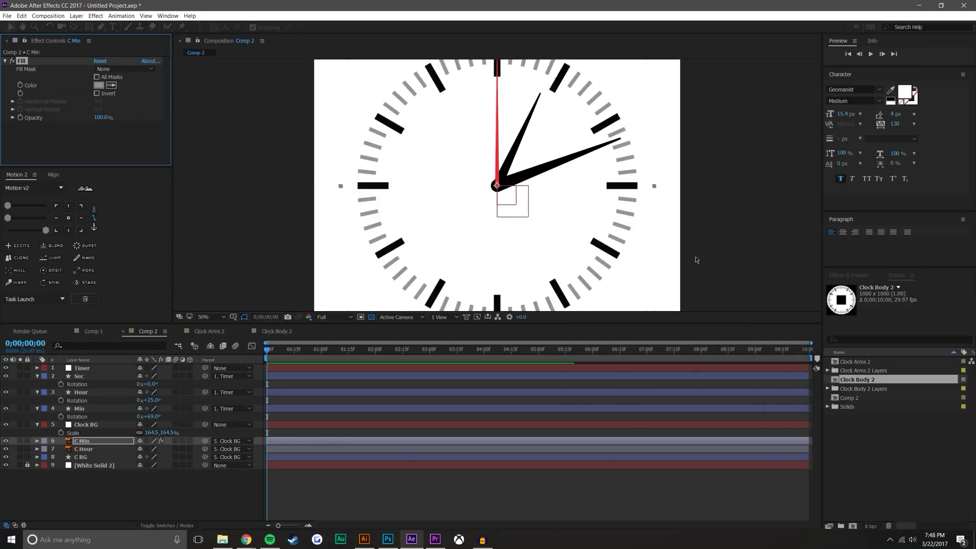
key("period")
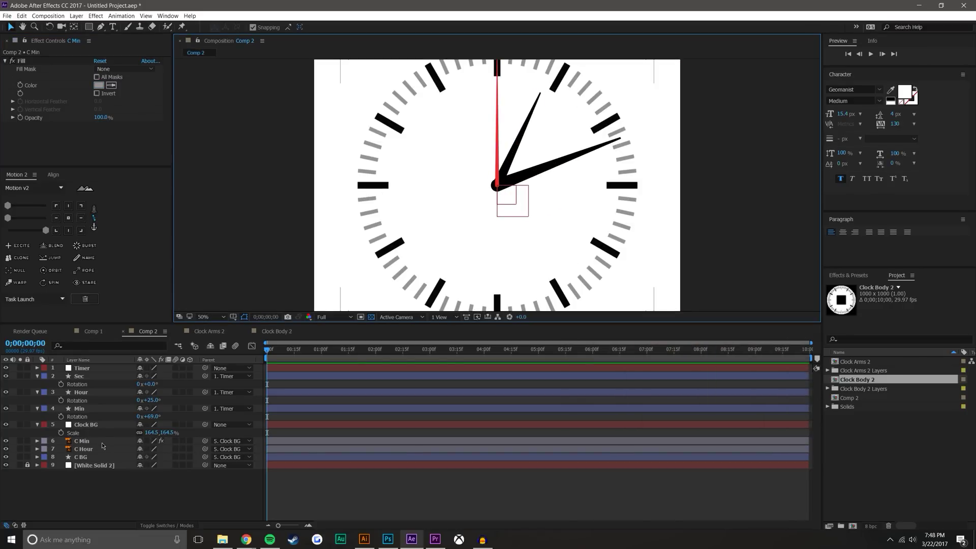
Adjust the C Min Fill colour to the final grey, 808080
left_click(101, 448)
left_click(99, 441)
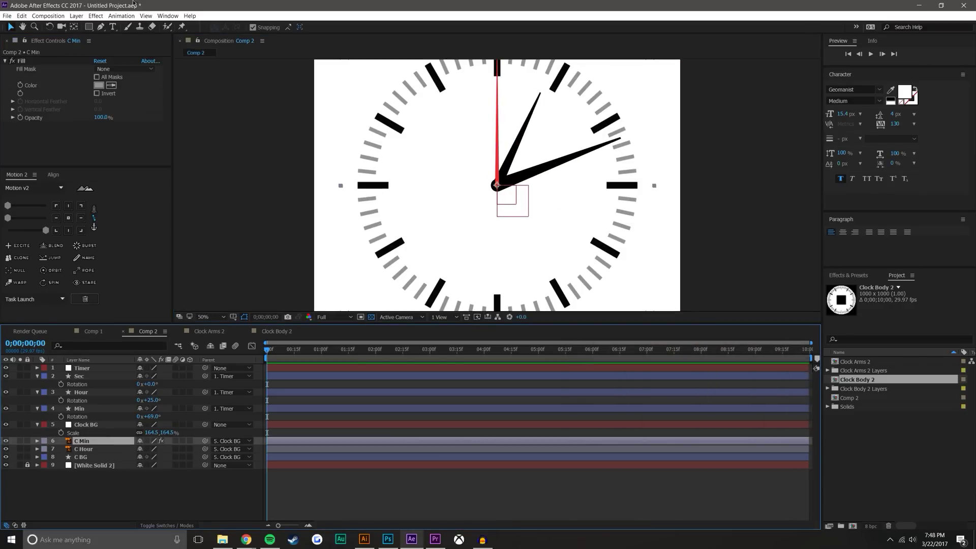
left_click(99, 85)
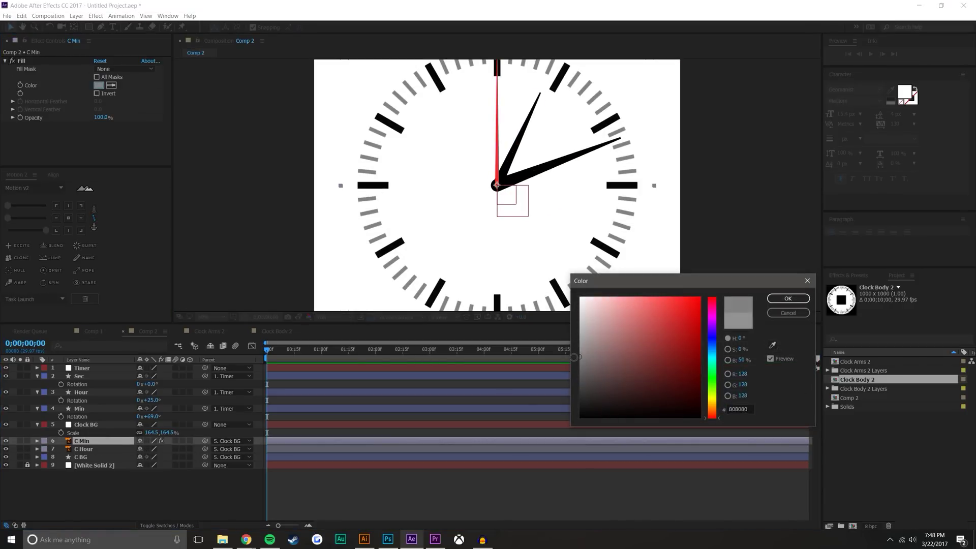
left_click_drag(575, 358, 575, 363)
left_click(788, 299)
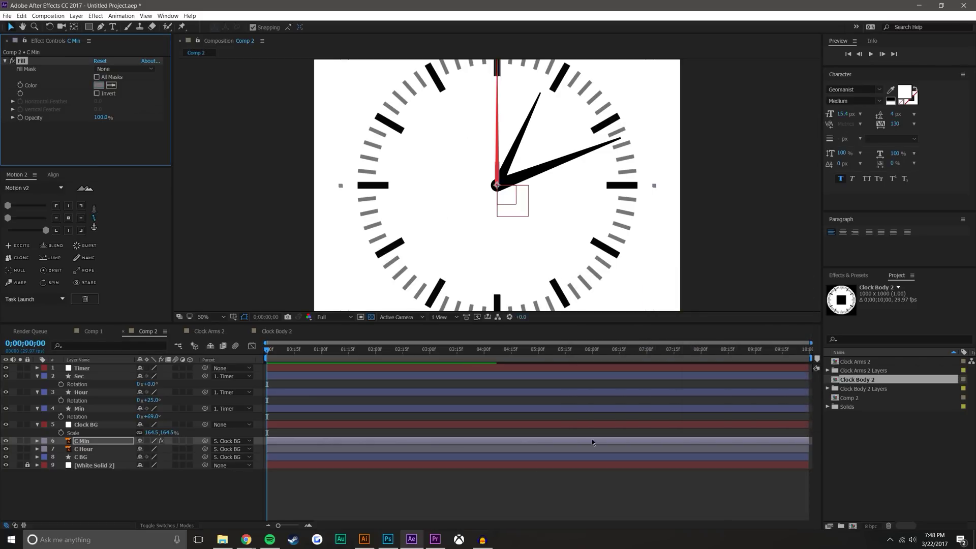
left_click(182, 469)
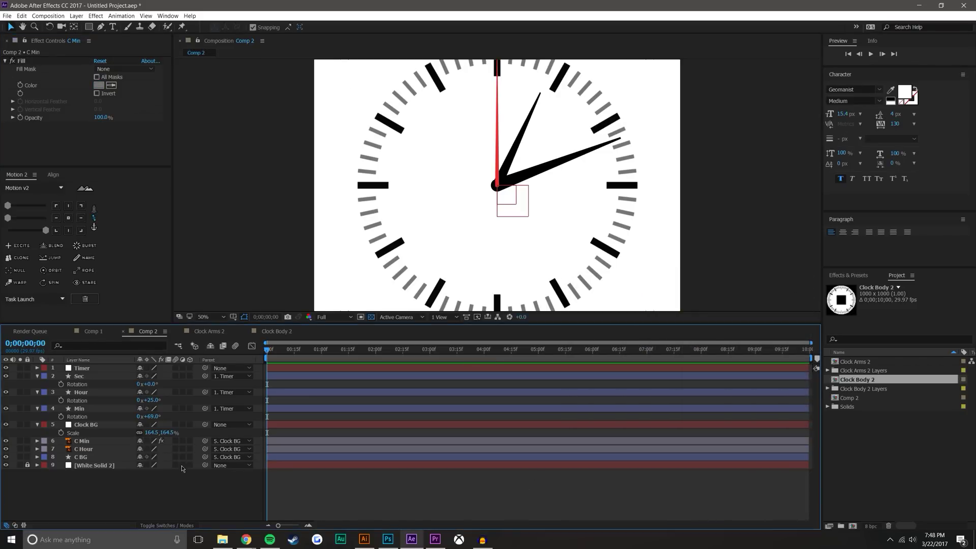
left_click(96, 443)
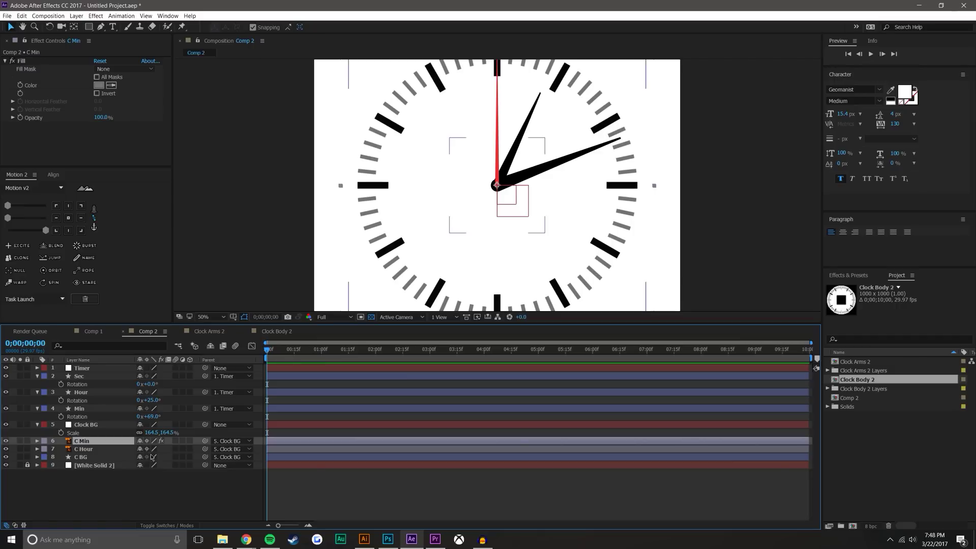
Zoom the composition view out and back to 50%, then select the Timer layer
key("period")
key("comma")
key("comma")
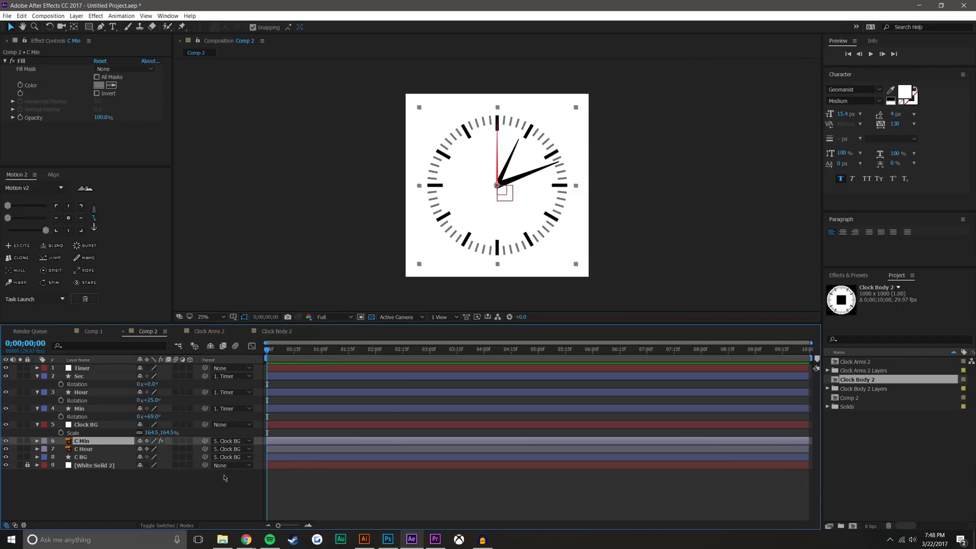
left_click(207, 491)
key("period")
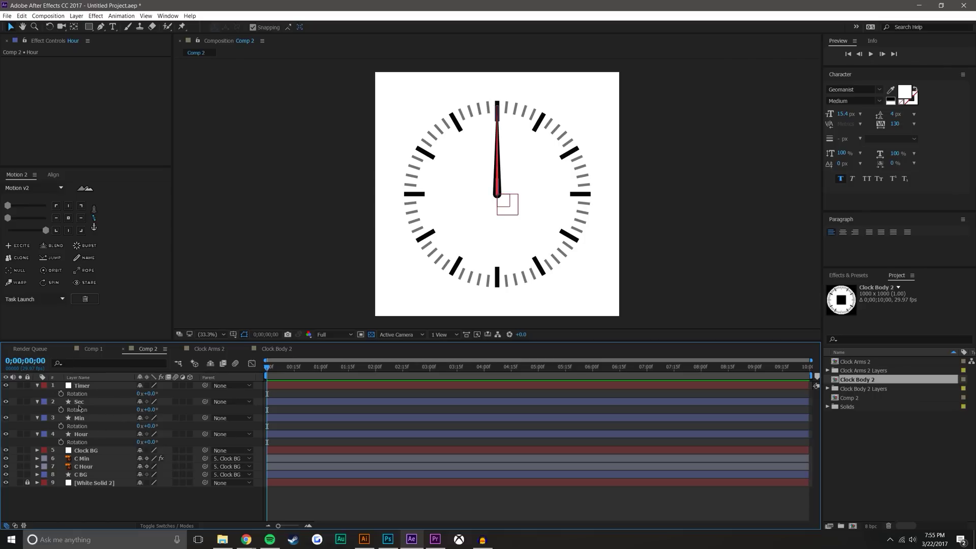
left_click(82, 386)
Add default transform.rotation expressions to the Sec, Min and Hour Rotation properties
left_click(97, 435, "shift")
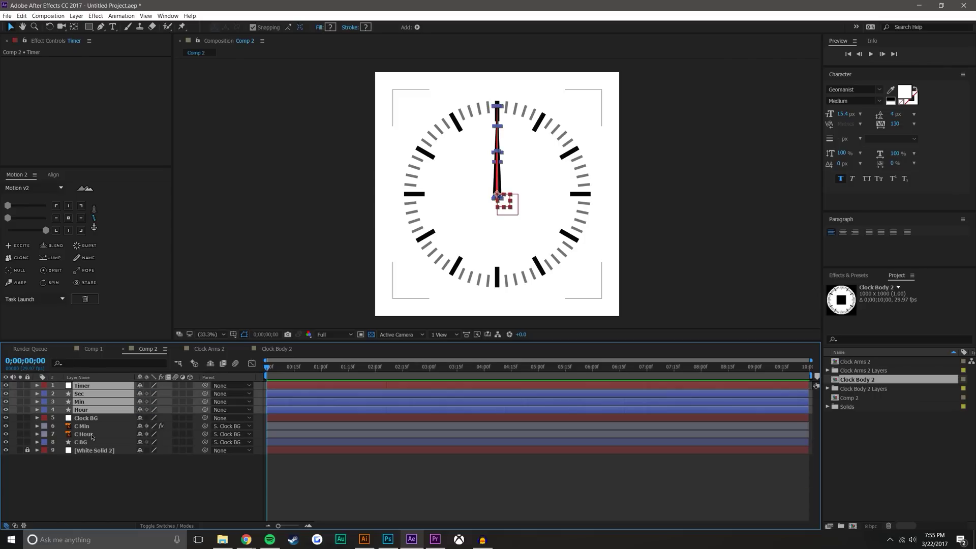
key("ctrl+shift+a")
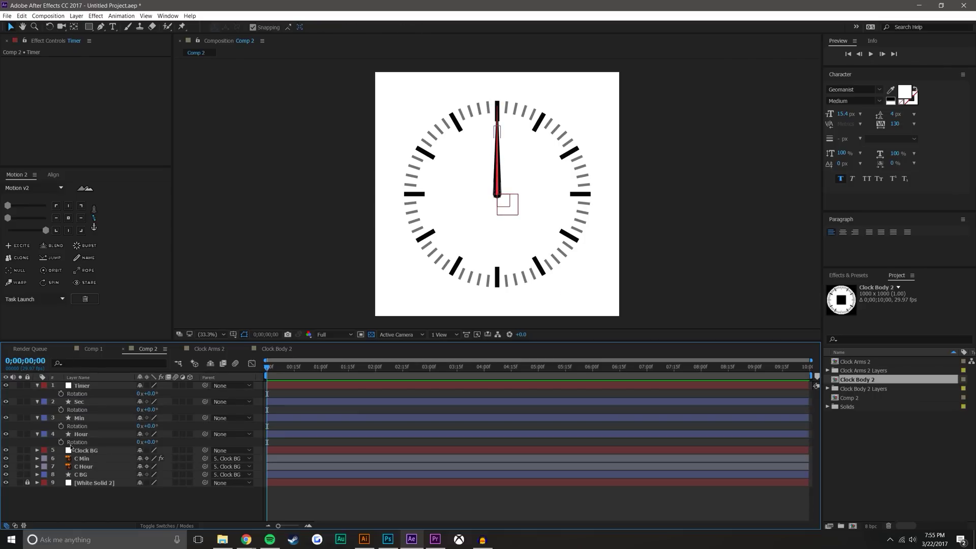
left_click(61, 410, "alt")
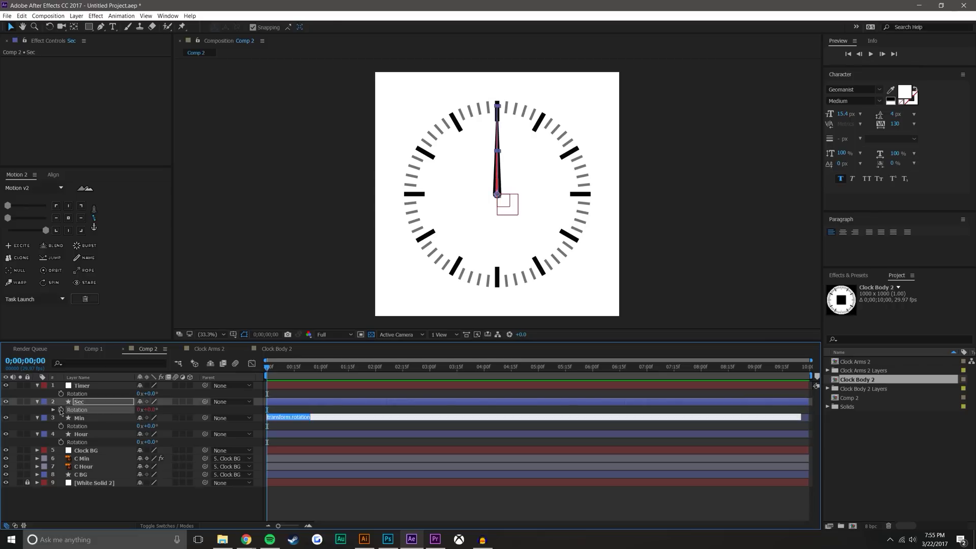
left_click(61, 434, "alt")
left_click(61, 459, "alt")
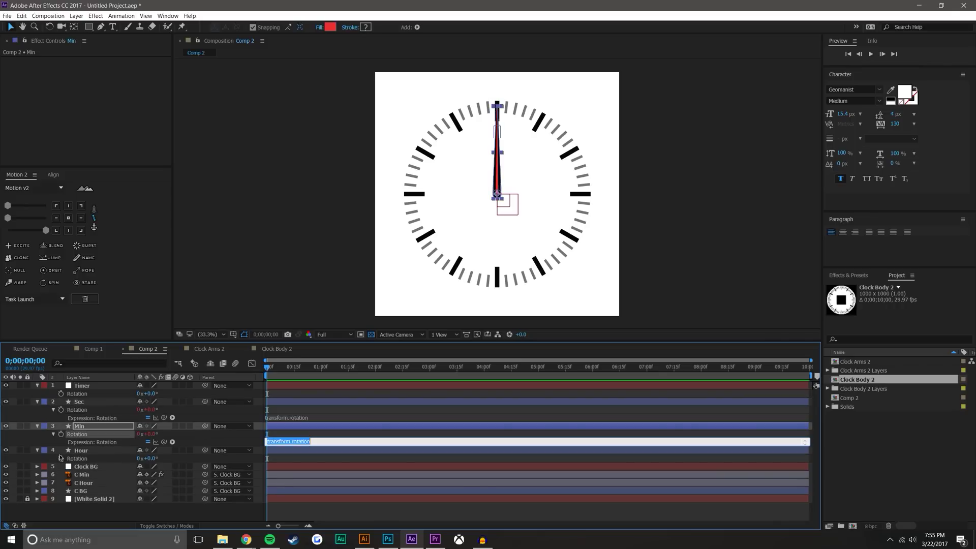
left_click(102, 519)
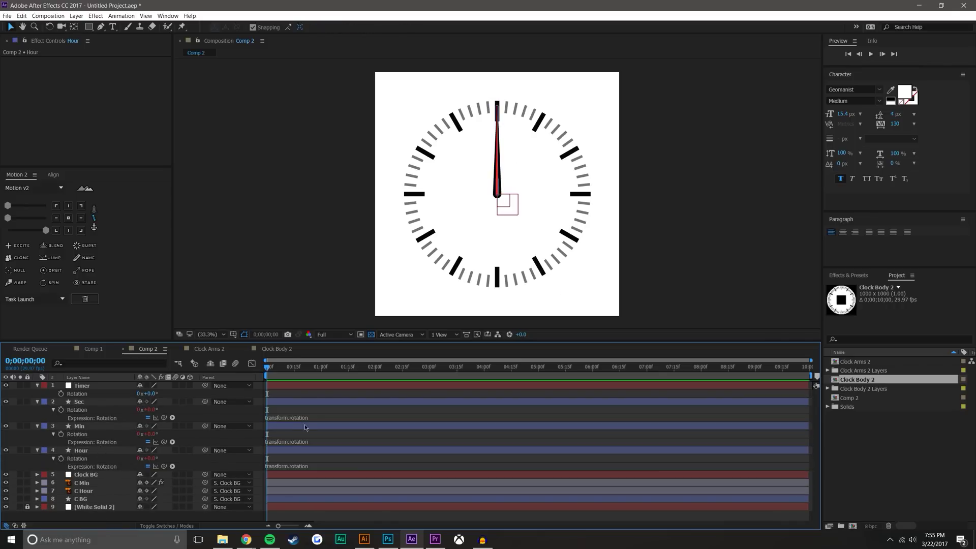
left_click(284, 418)
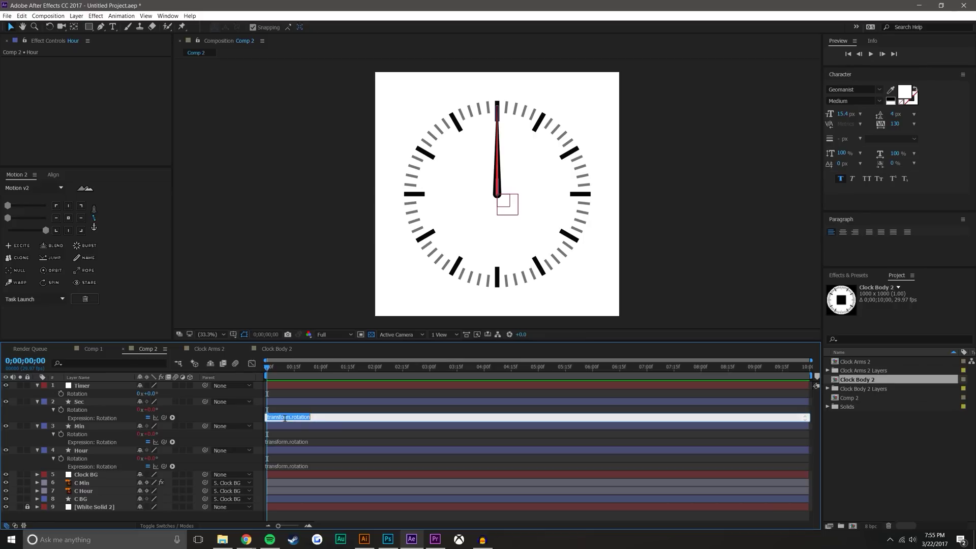
left_click(313, 440)
left_click(324, 517)
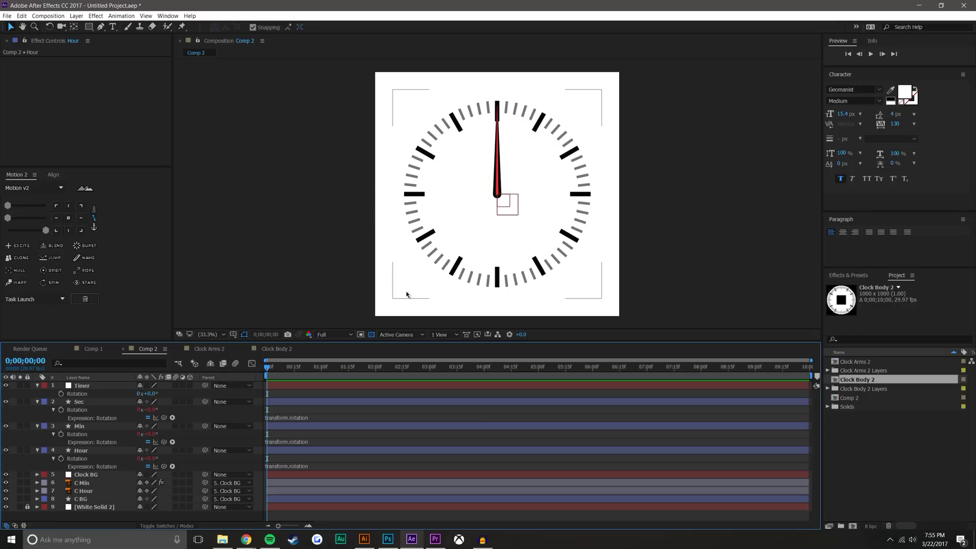
Link the Sec, Min and Hour rotation expressions to Timer's Rotation, then scrub Timer to test
left_click_drag(163, 417, 76, 394)
left_click(163, 442)
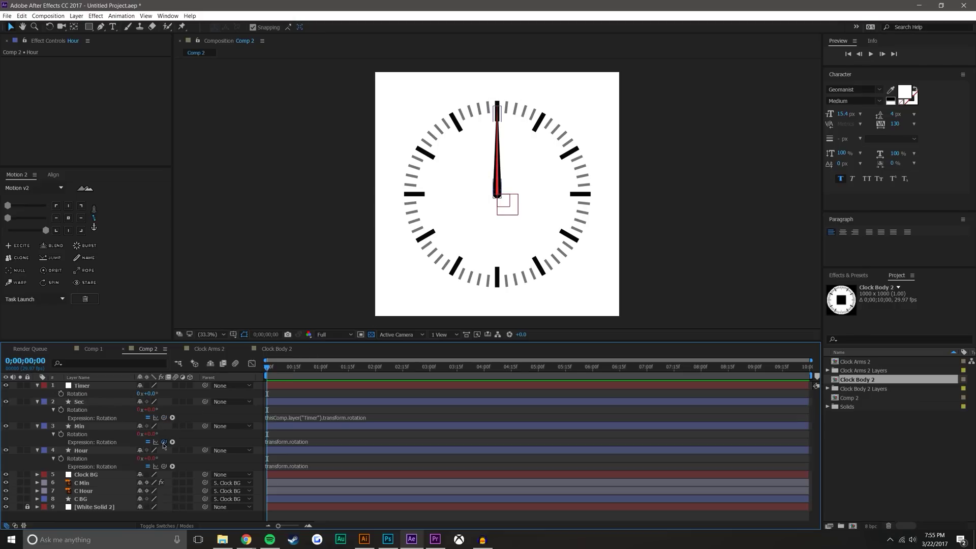
left_click_drag(163, 443, 77, 394)
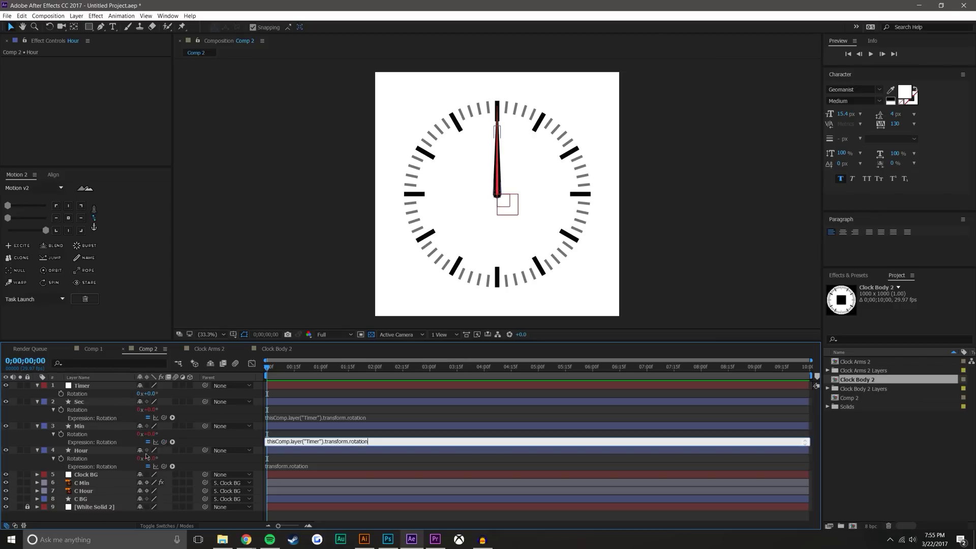
left_click_drag(163, 467, 77, 394)
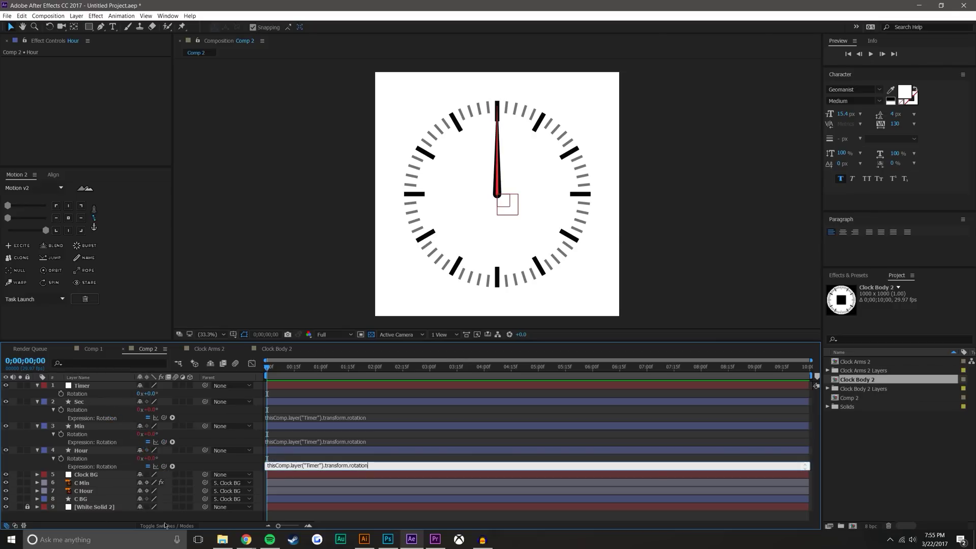
left_click(178, 521)
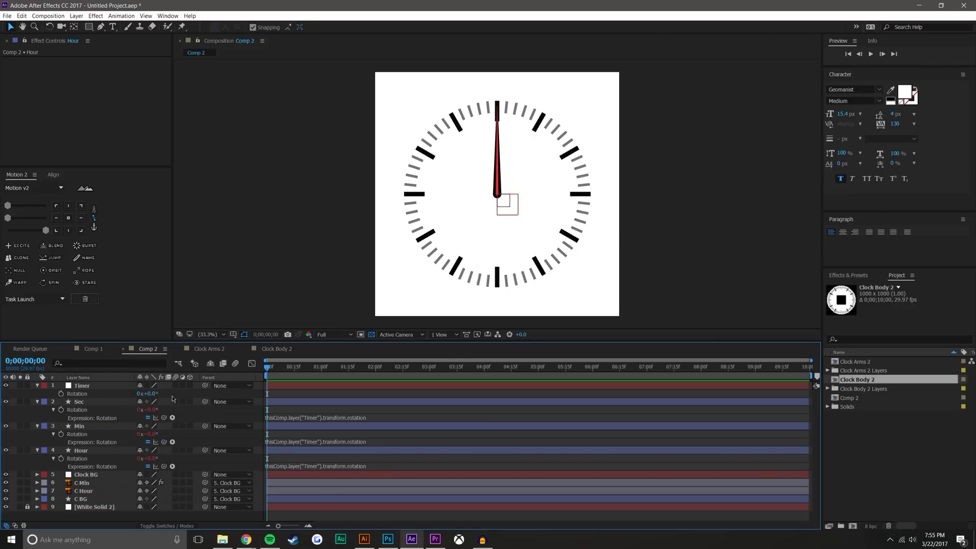
left_click_drag(151, 394, 192, 378)
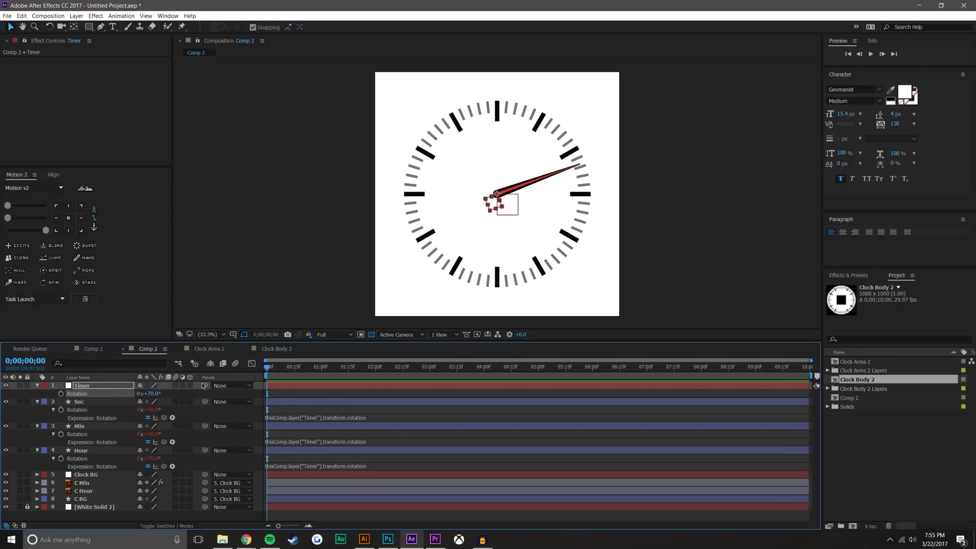
left_click_drag(169, 389, 113, 385)
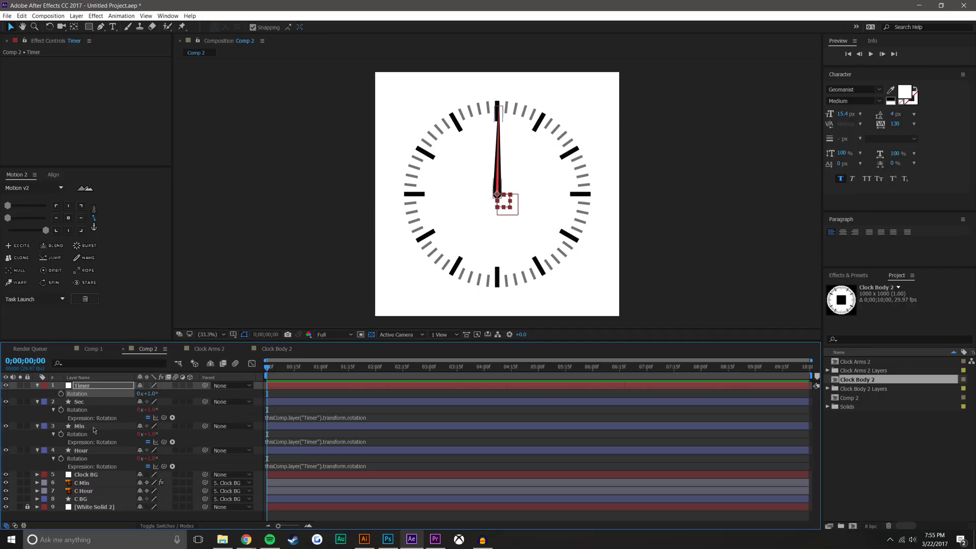
Append /60 to the Min rotation expression and /3600 to the Hour expression
left_click(360, 442)
left_click(373, 441)
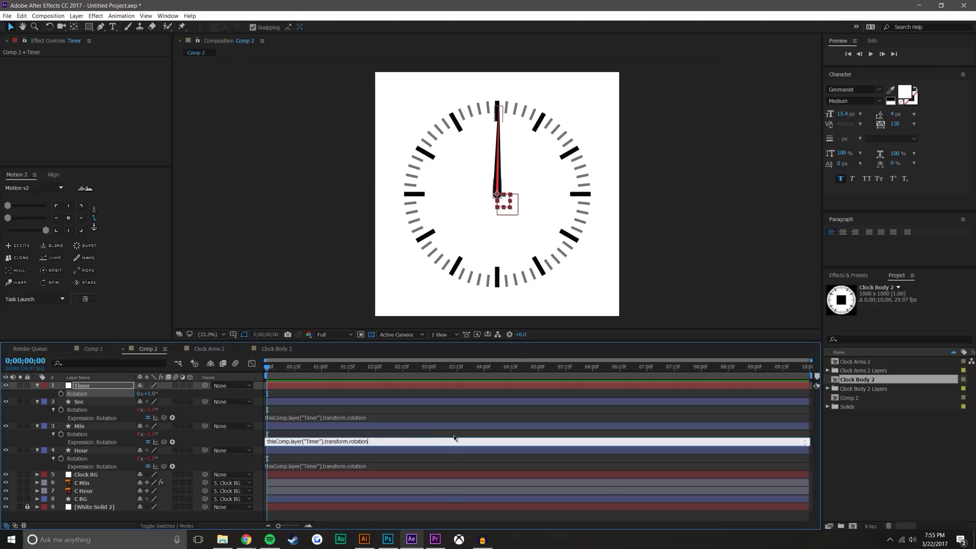
left_click(428, 522)
left_click(308, 466)
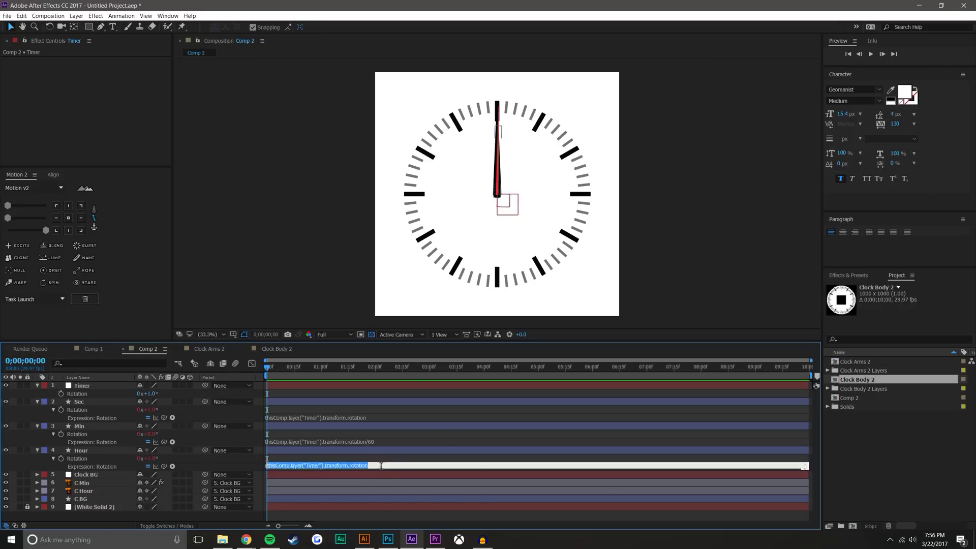
left_click(384, 465)
type("/3600")
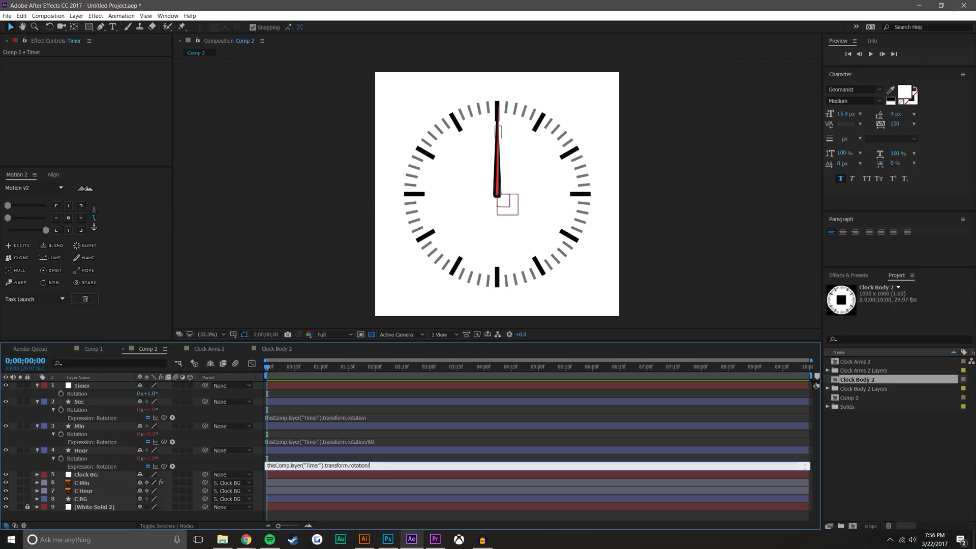
left_click(435, 523)
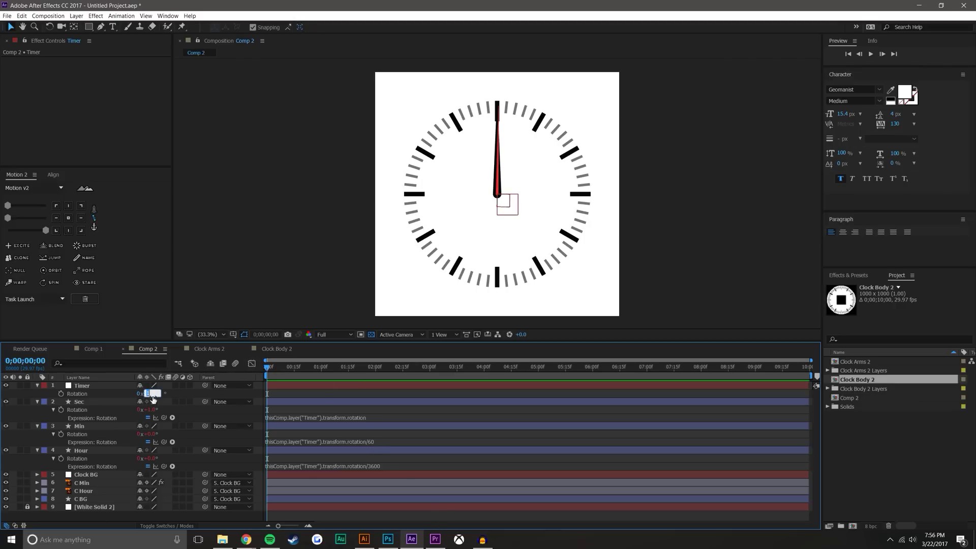
Key the Timer's rotation at 0°, set one full turn (360°) at 5:00, and RAM-preview
key("Return")
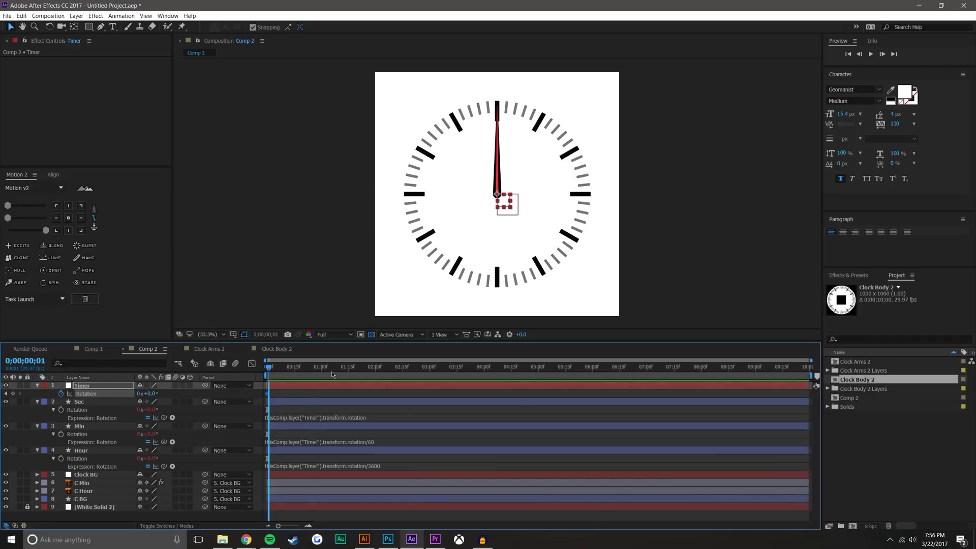
left_click_drag(331, 373, 508, 399)
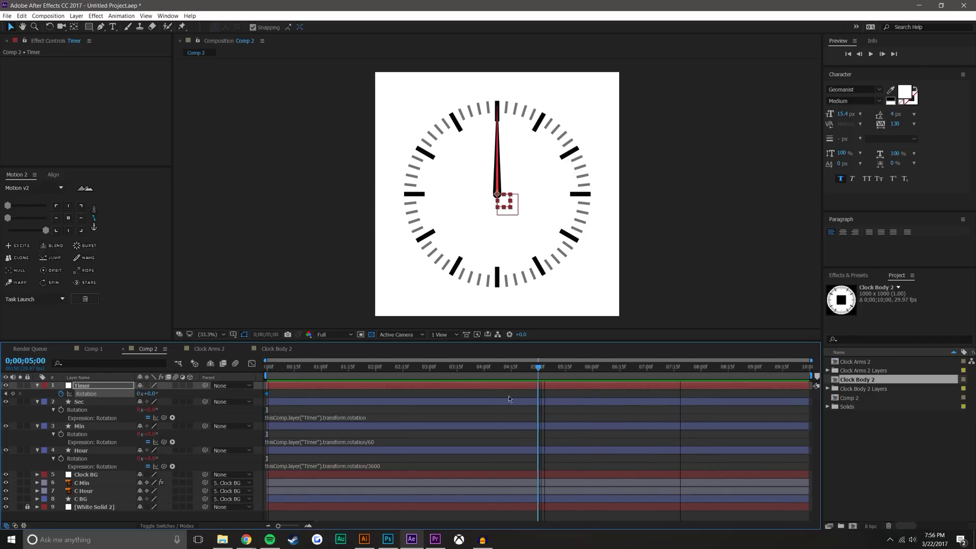
left_click_drag(150, 394, 156, 393)
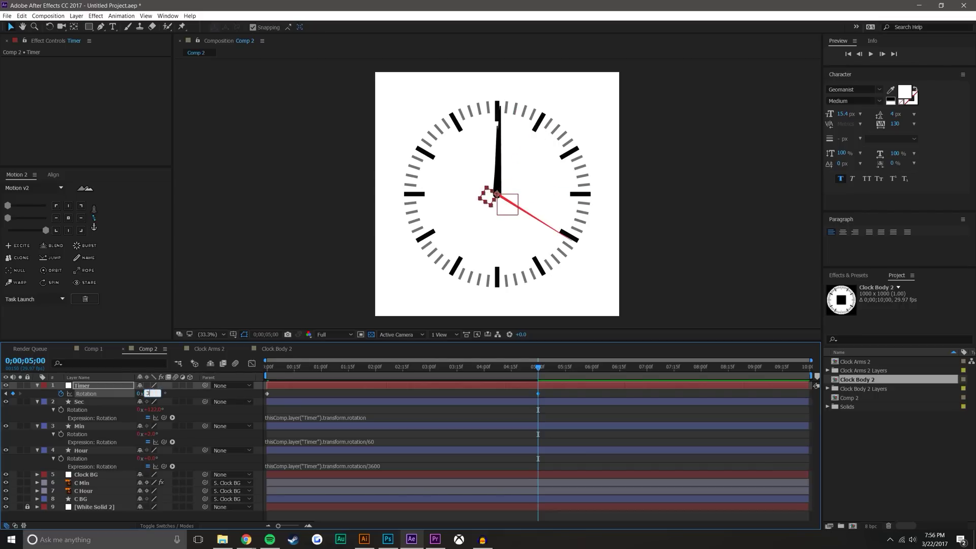
key("Return")
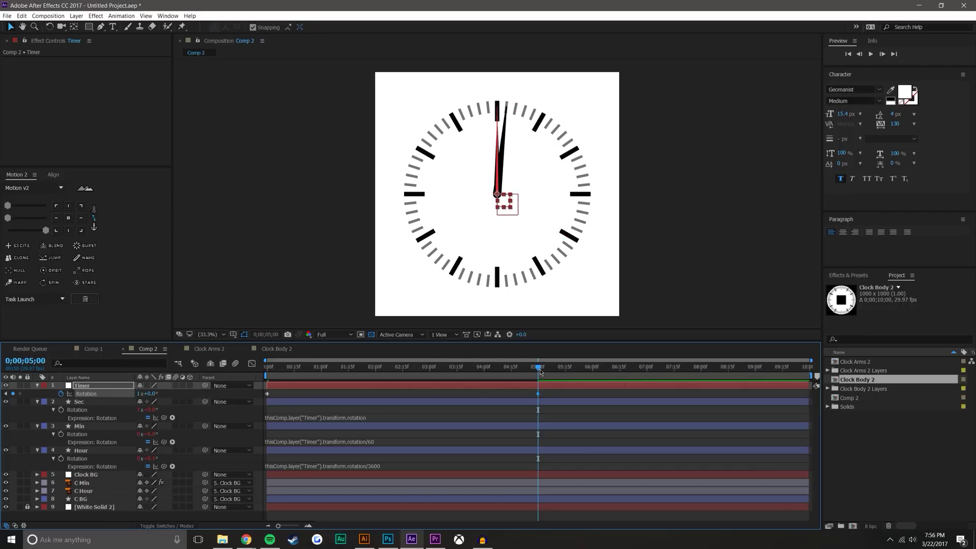
left_click_drag(540, 369, 235, 386)
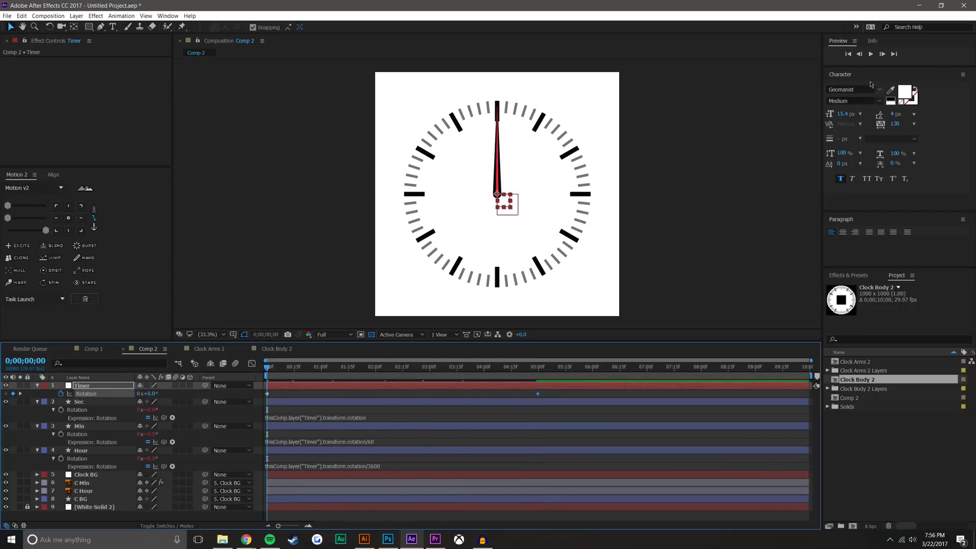
left_click(872, 55)
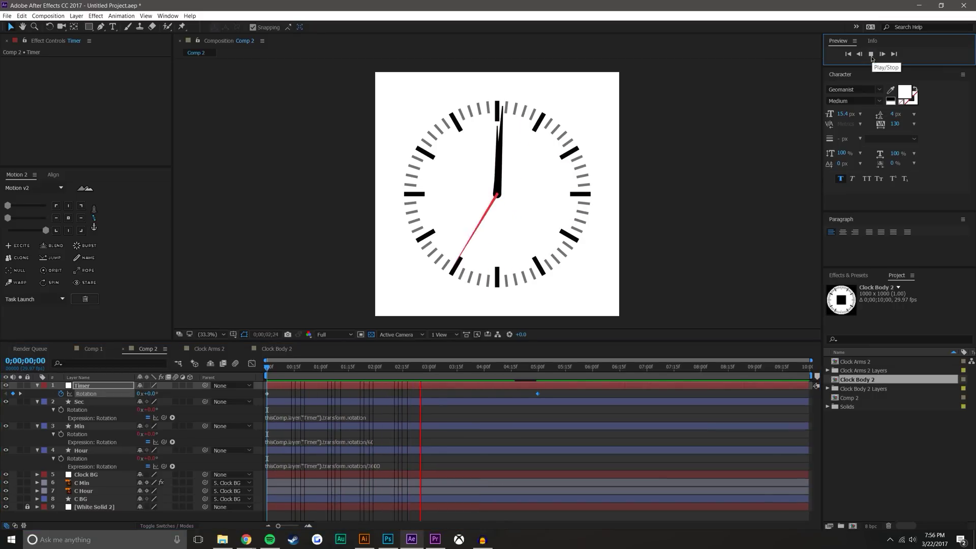
Move the one-turn rotation keyframe to the comp's last frame, then delete it
left_click_drag(532, 367, 539, 367)
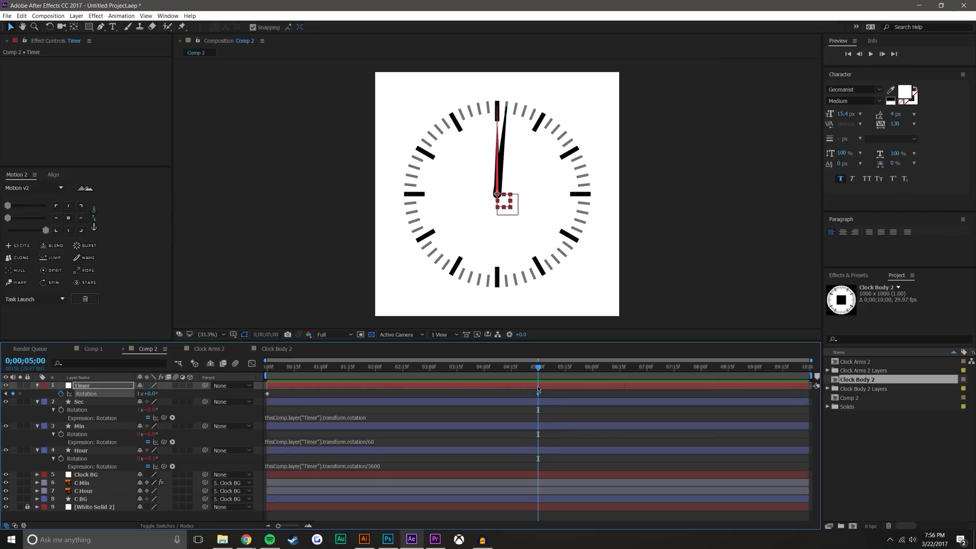
left_click_drag(537, 394, 812, 402)
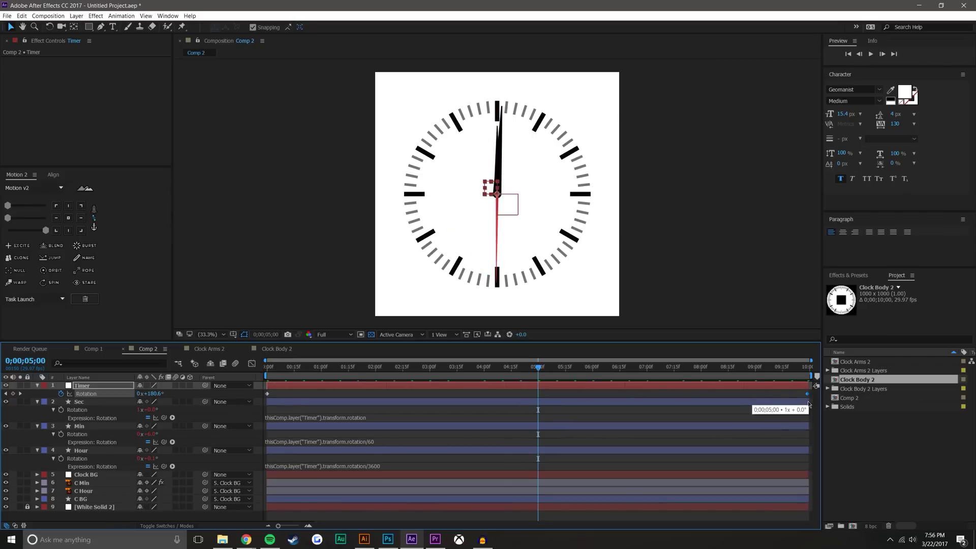
left_click(812, 367)
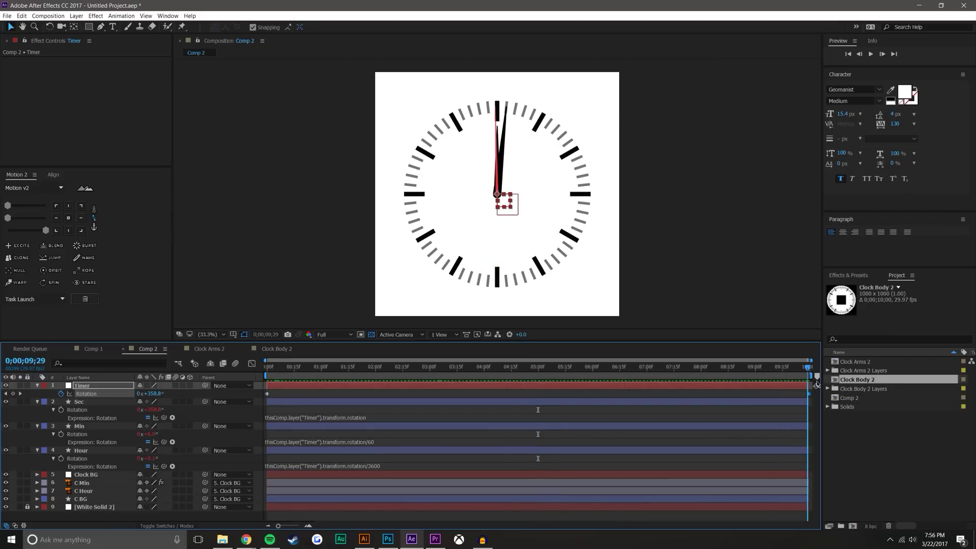
key("Delete")
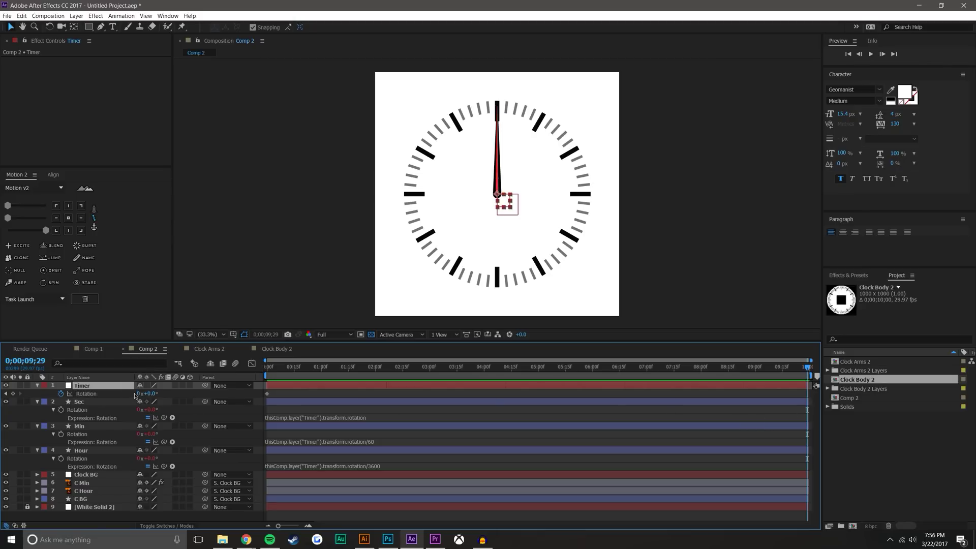
Key Timer's end rotation at 60x+0.0°, then play the clock preview from the first frame
type("0")
key("Return")
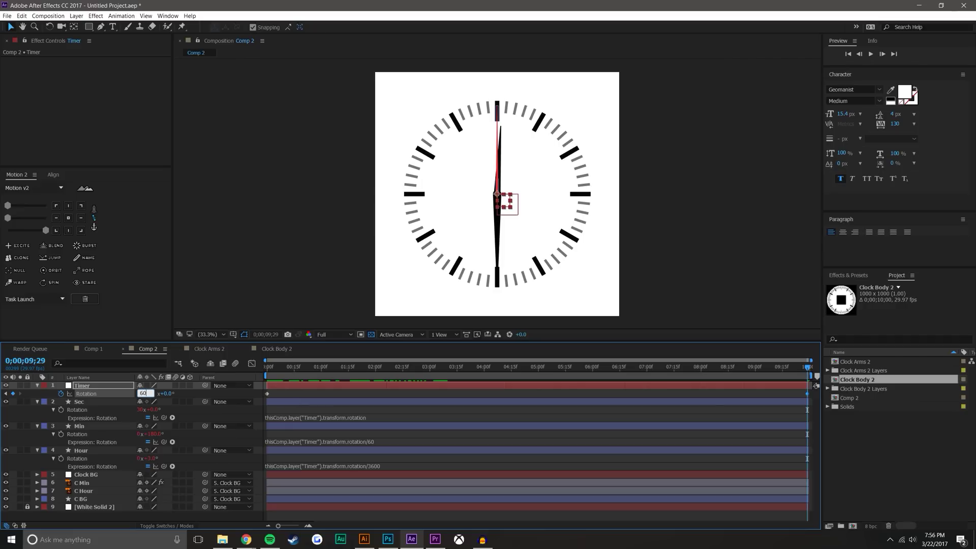
type("60")
key("Return")
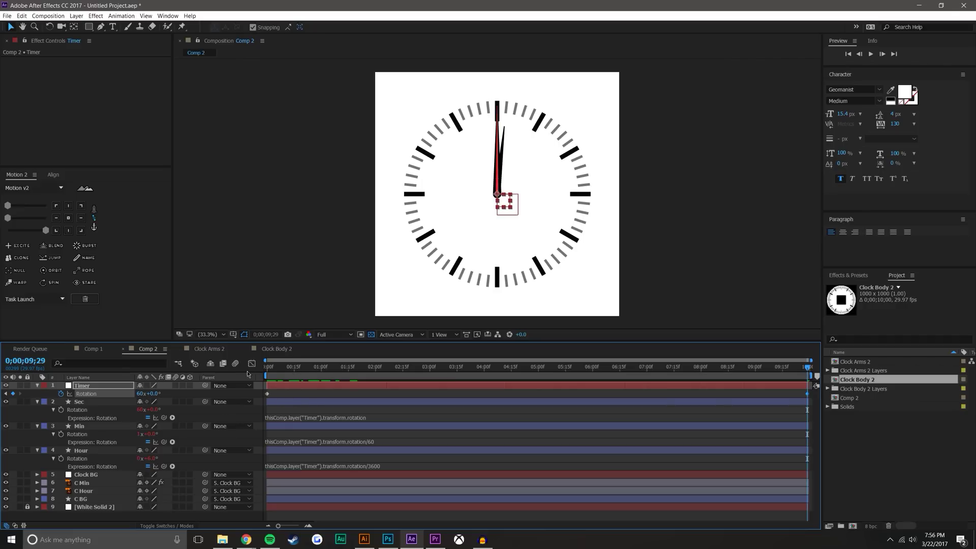
key("Home")
left_click(871, 54)
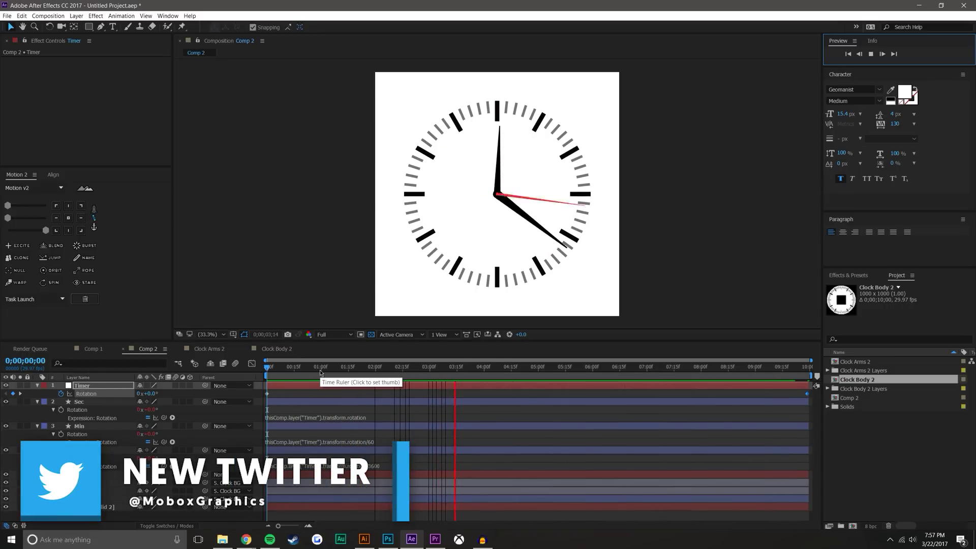
key("space")
key("space")
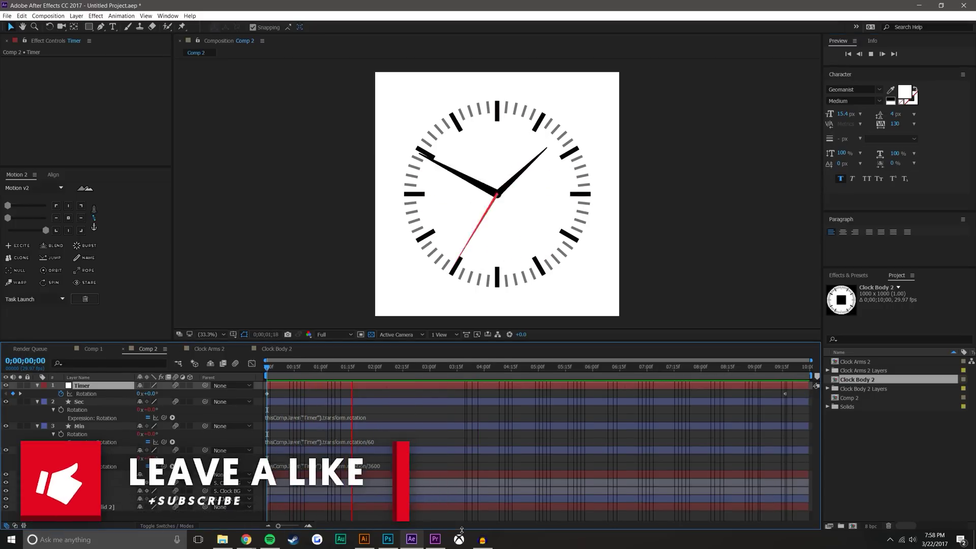